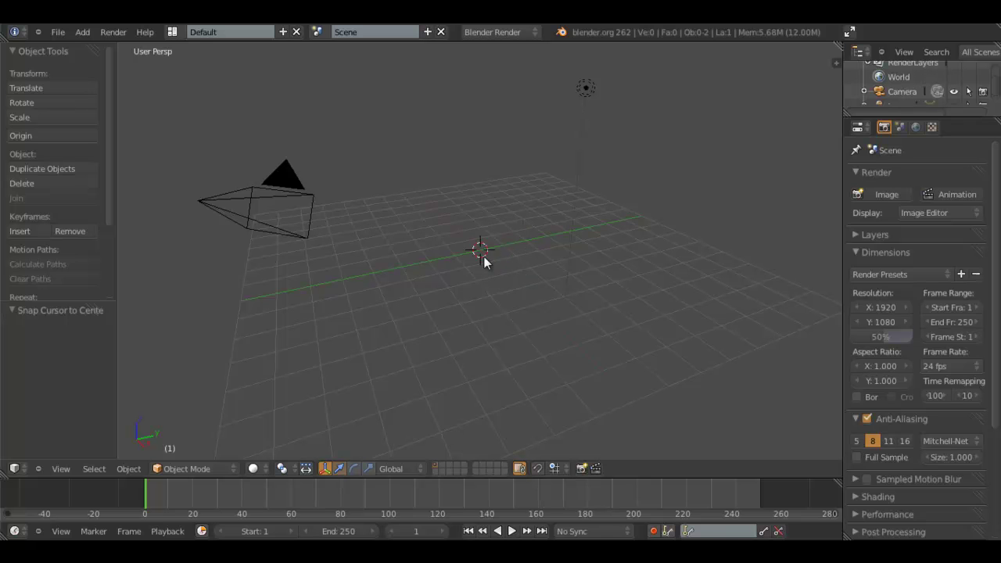
pyautogui.scroll(3, 473, 261)
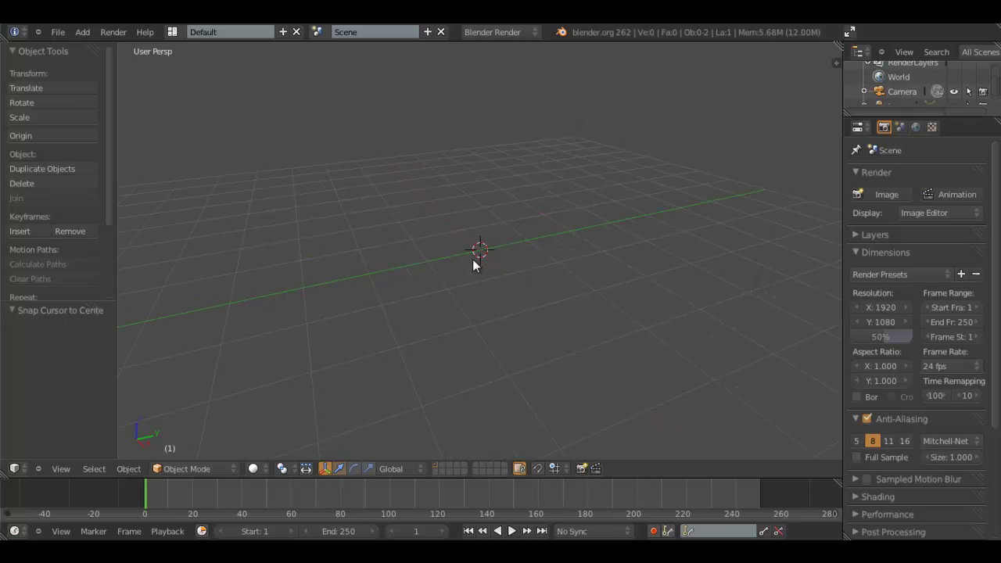
pyautogui.moveTo(472, 259); pyautogui.dragTo(461, 285, button='middle')
pyautogui.scroll(3, 462, 283)
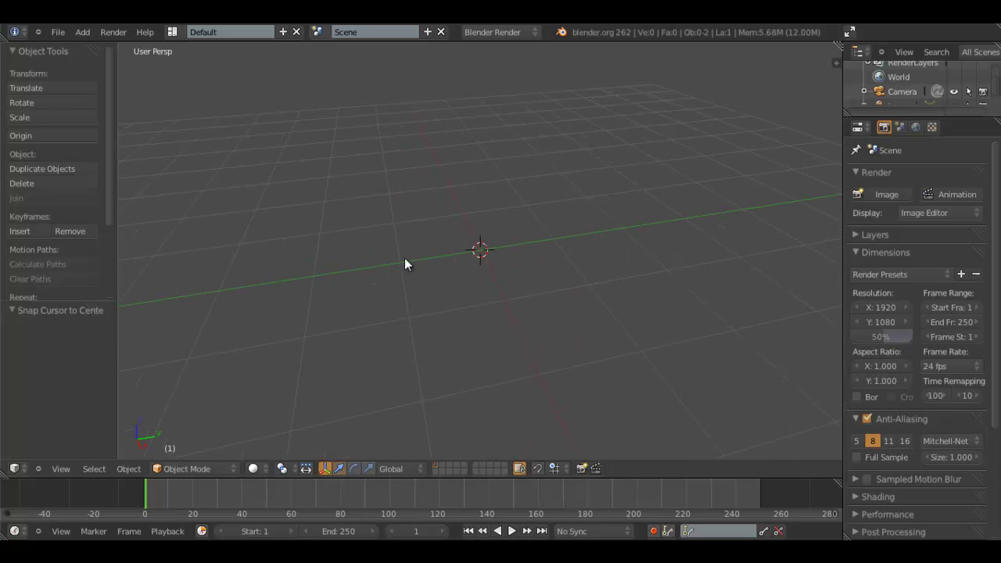
pyautogui.moveTo(404, 258); pyautogui.dragTo(611, 316, button='middle')
pyautogui.moveTo(554, 292); pyautogui.dragTo(450, 294, button='middle')
pyautogui.scroll(3, 507, 251)
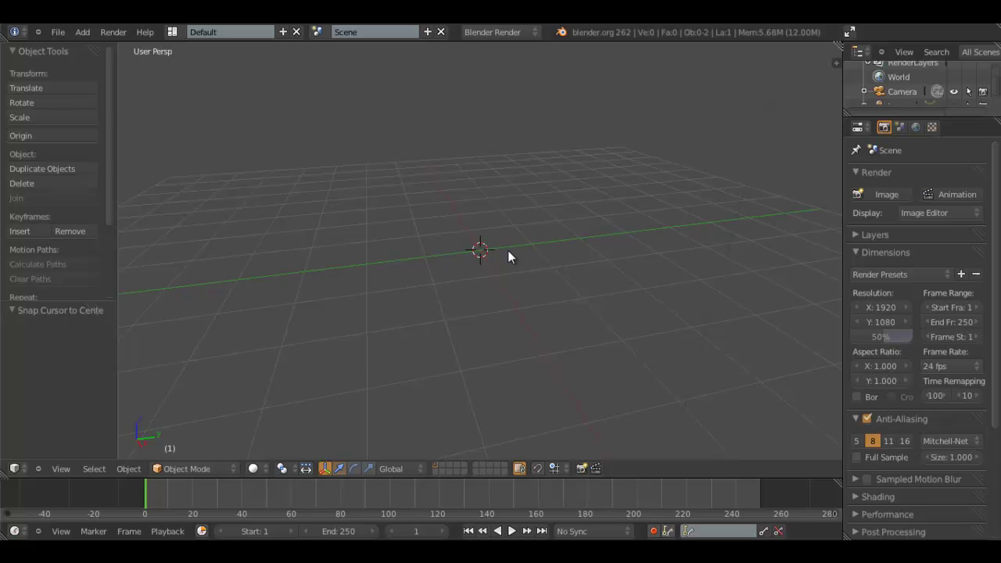
pyautogui.scroll(-4, 507, 250)
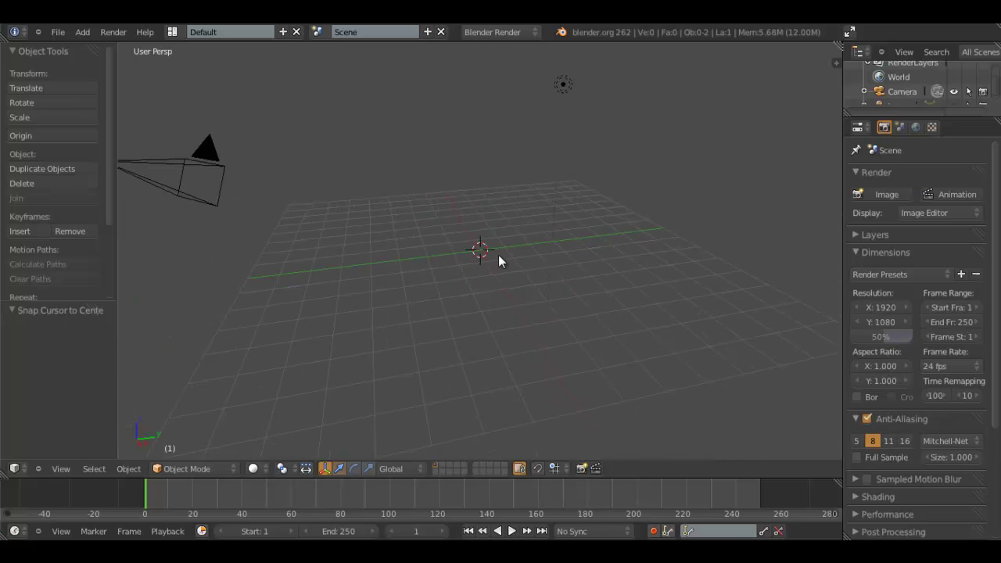
pyautogui.moveTo(498, 255); pyautogui.dragTo(538, 257, button='middle')
pyautogui.press('KP_4')
pyautogui.press('KP_4')
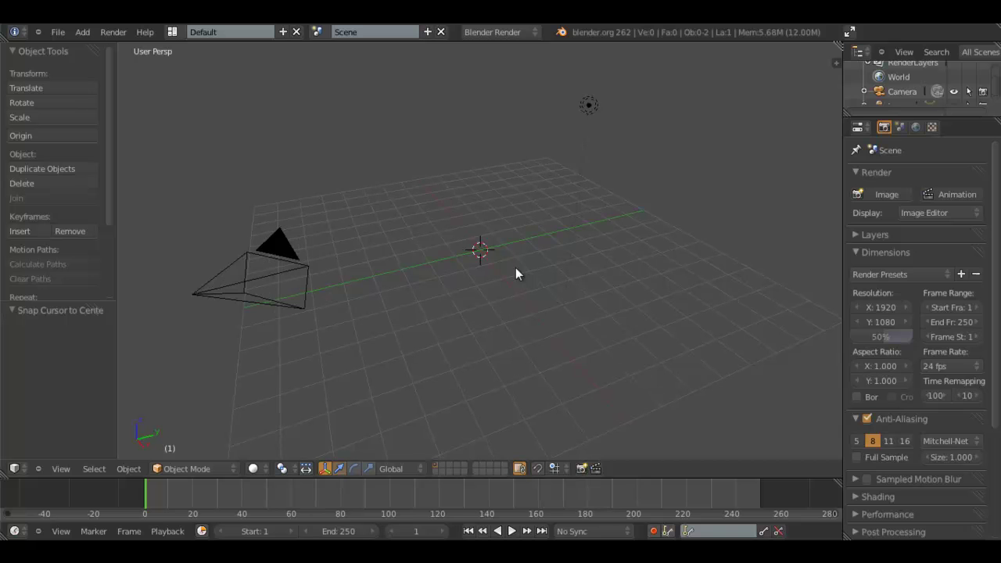
# Append the object "pumpkin on" from the Object folder of minecraftrigs2 (2).blend in the Youtube folder
pyautogui.hotkey('shift', 'F1')
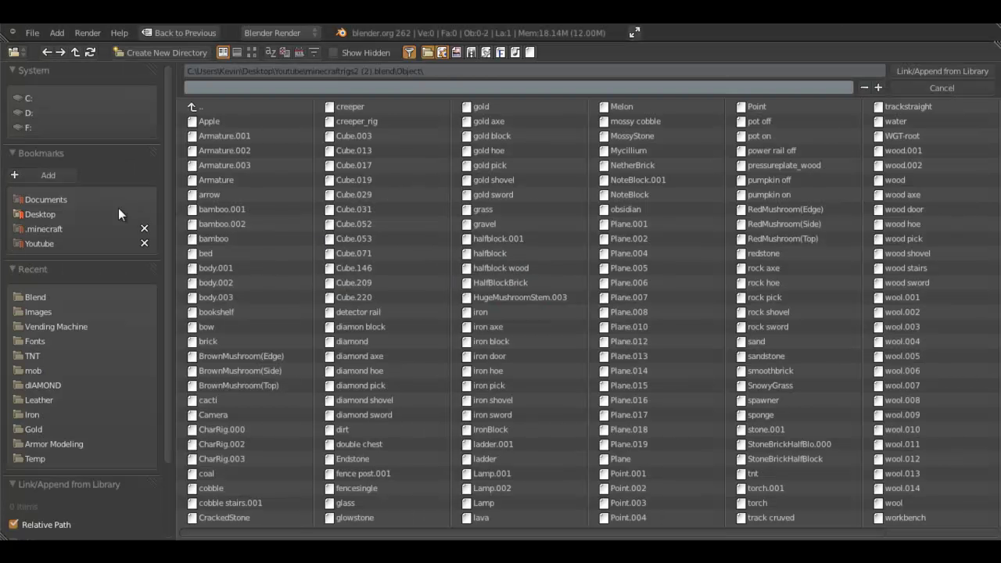
pyautogui.click(89, 209)
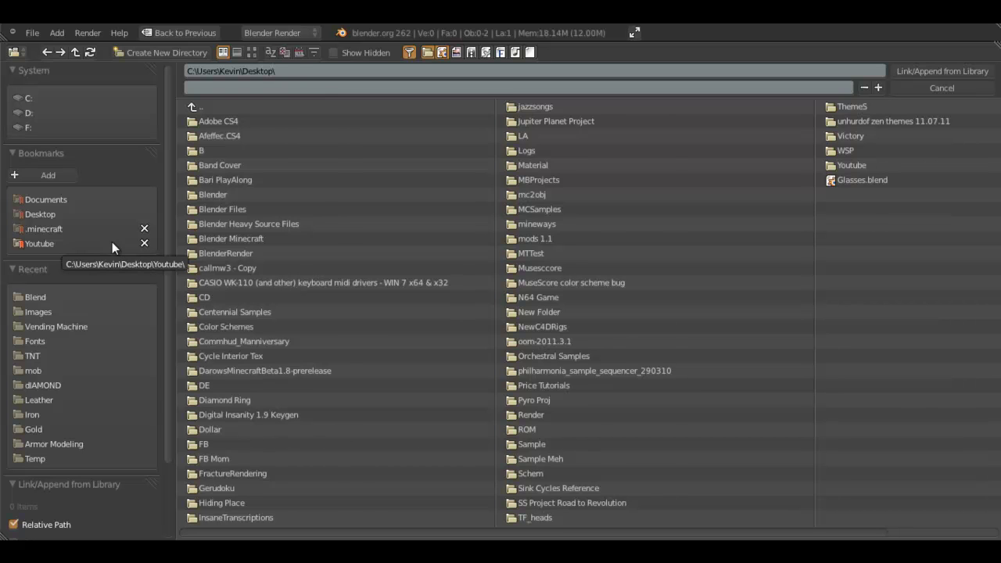
pyautogui.click(111, 241)
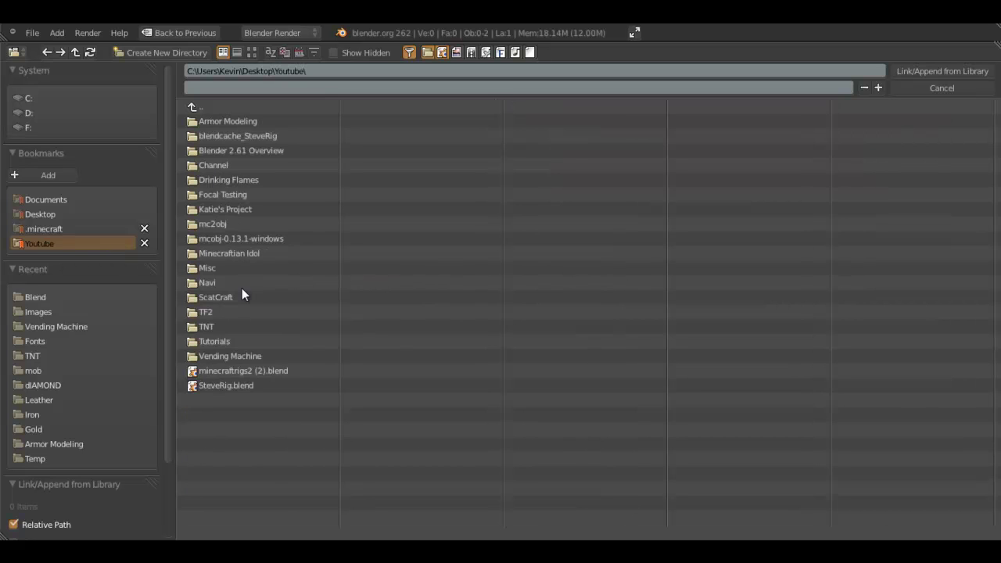
pyautogui.click(236, 371)
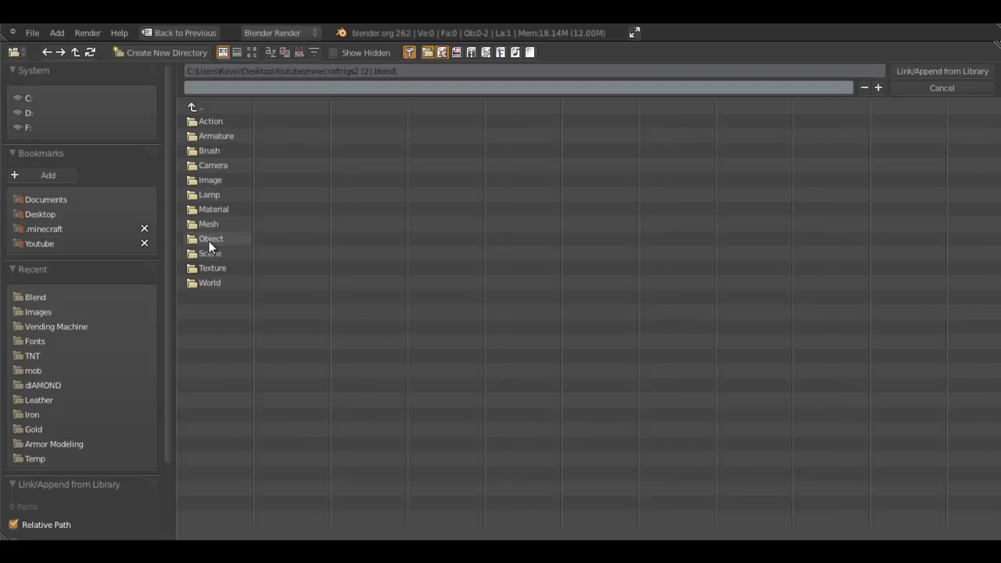
pyautogui.click(209, 239)
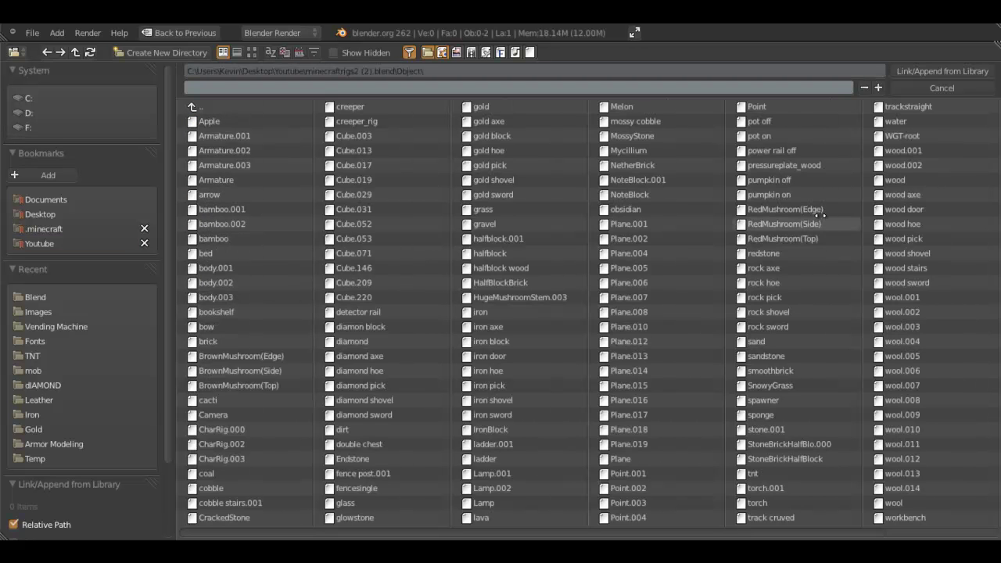
pyautogui.scroll(-2, 819, 214)
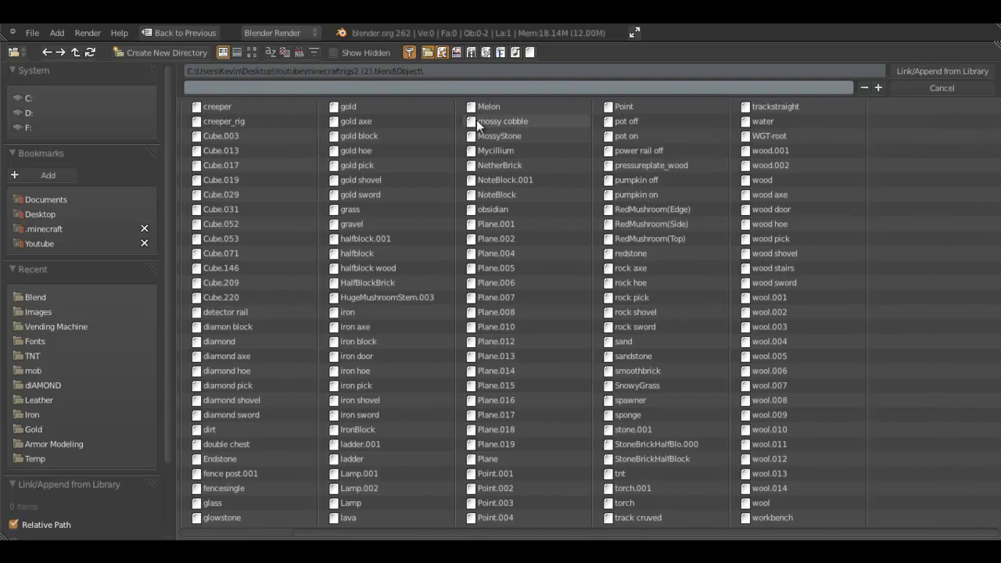
pyautogui.doubleClick(660, 190)
# In front orthographic view, move the pumpkin block about 9.86 units along X and about -3.4 along Z so it sits just above the origin
pyautogui.scroll(-5, 540, 271)
pyautogui.moveTo(490, 245); pyautogui.dragTo(539, 256, button='middle')
pyautogui.press('KP_5')
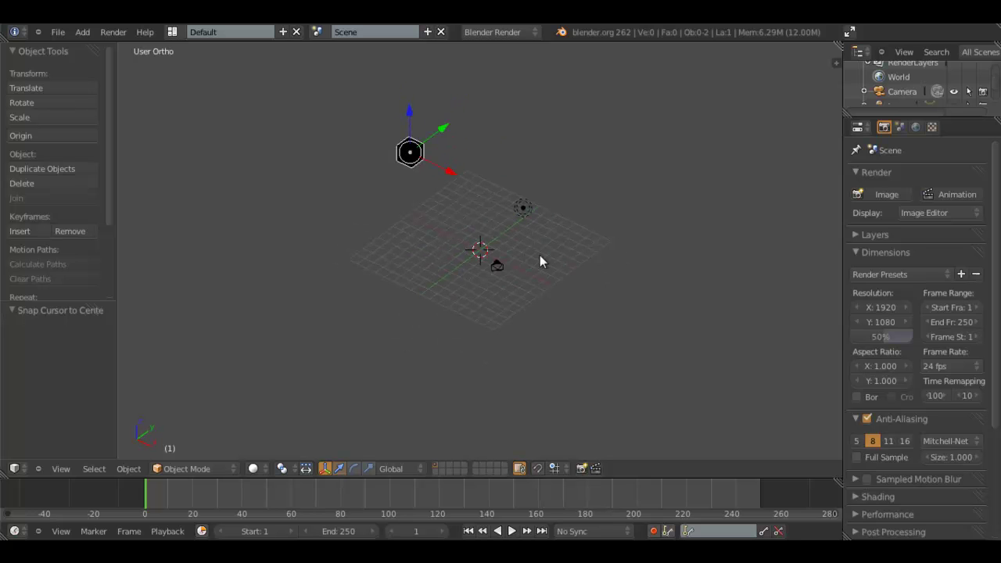
pyautogui.press('KP_1')
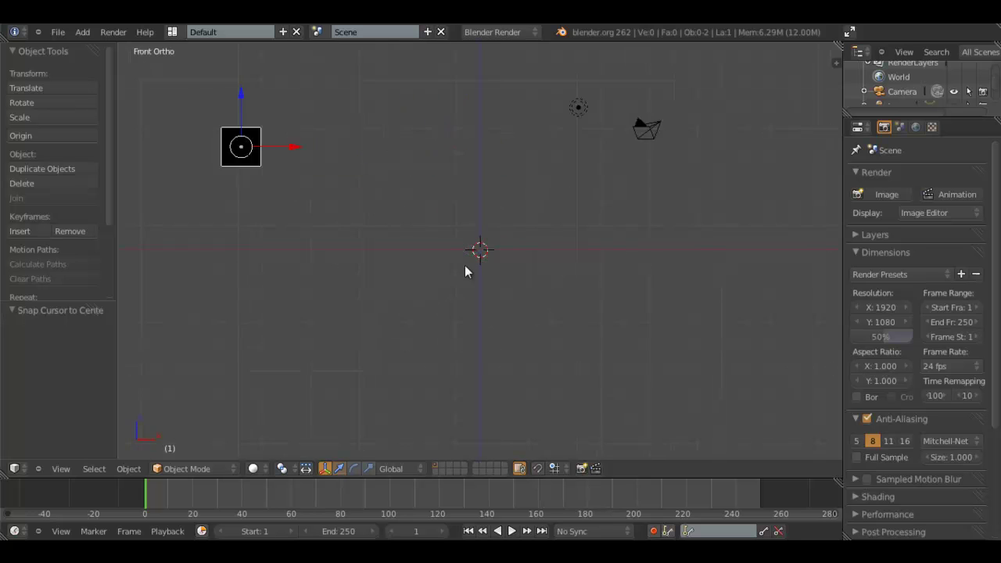
pyautogui.press('g')
pyautogui.press('x')
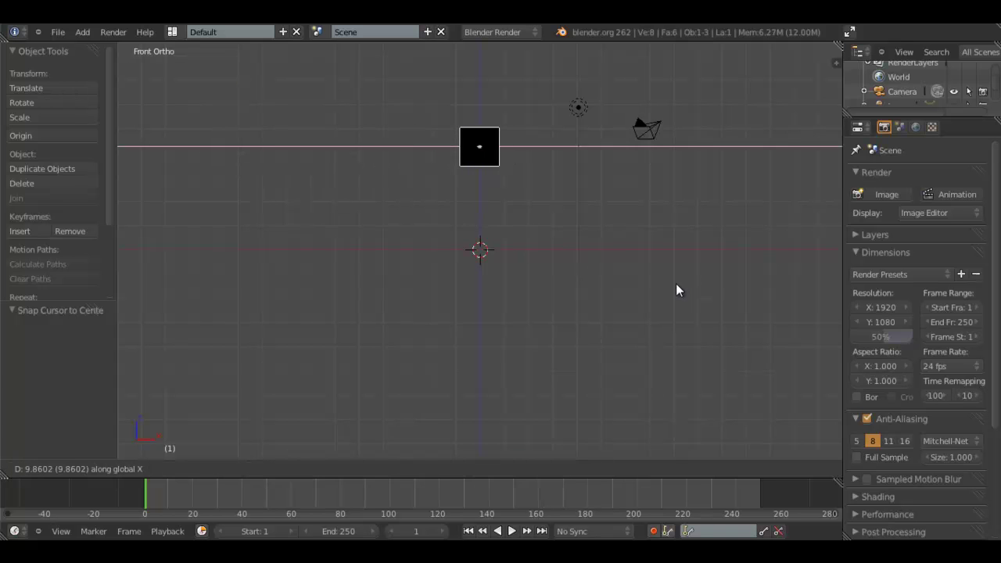
pyautogui.click(676, 283)
pyautogui.press('g')
pyautogui.press('z')
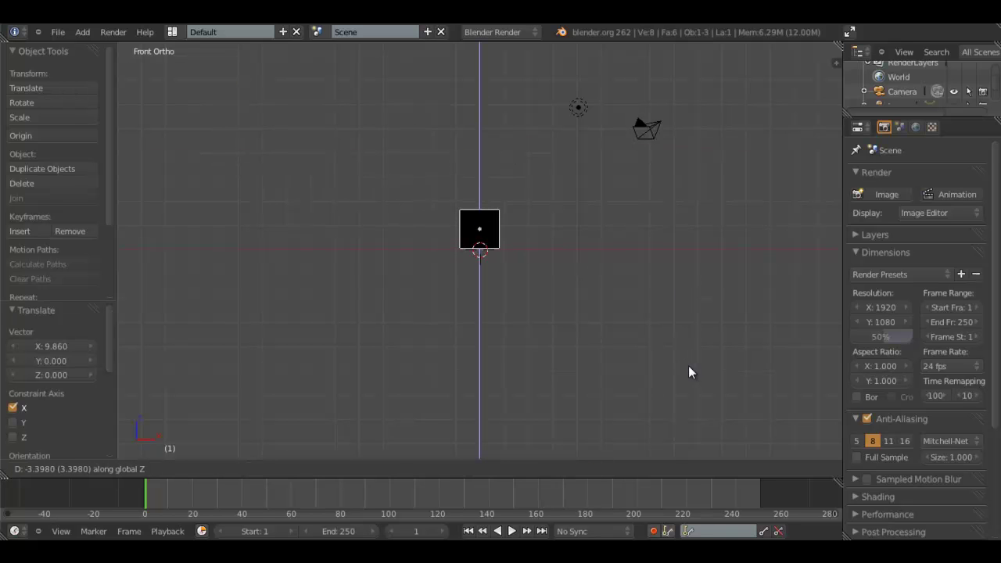
pyautogui.click(688, 373)
# Delete the lamp from the scene
pyautogui.scroll(3, 609, 110)
pyautogui.keyDown('shift'); pyautogui.moveTo(617, 131); pyautogui.dragTo(584, 253, button='middle'); pyautogui.keyUp('shift')
pyautogui.rightClick(610, 120)
pyautogui.press('x')
pyautogui.click(612, 204)
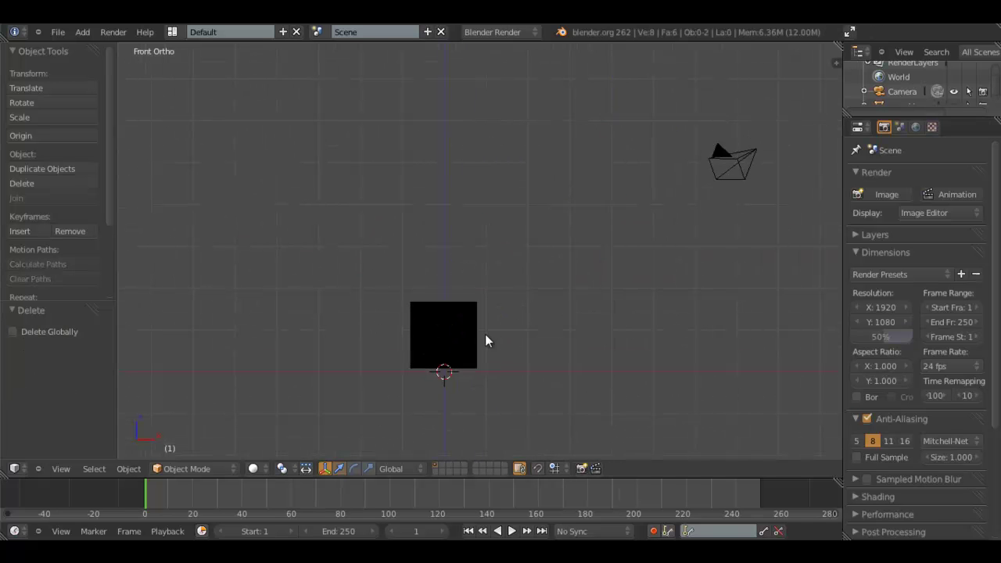
# In right orthographic view, move the pumpkin block about -2.7 units along Y to centre it over the origin
pyautogui.moveTo(484, 335); pyautogui.dragTo(400, 369, button='middle')
pyautogui.press('KP_3')
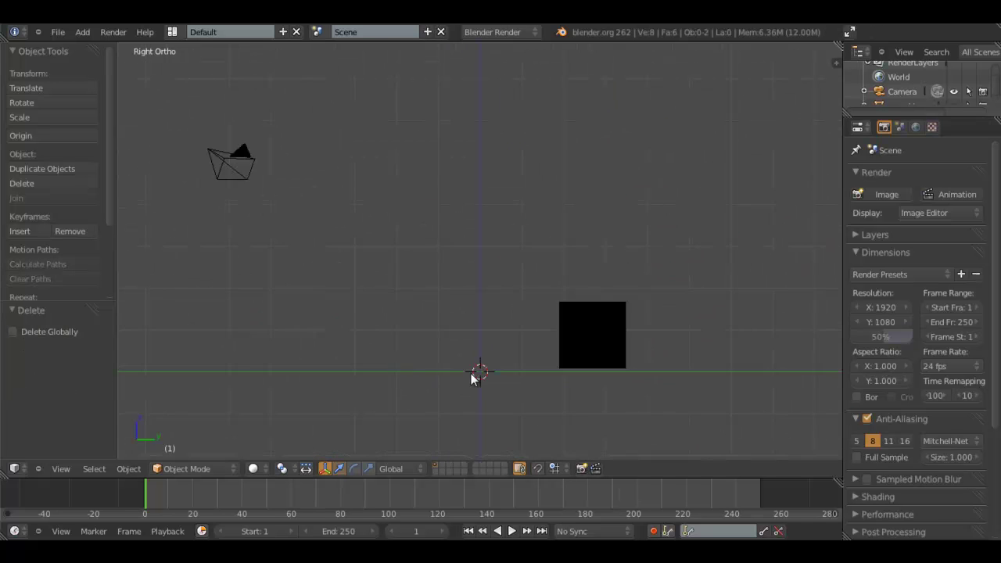
pyautogui.rightClick(557, 366)
pyautogui.press('g')
pyautogui.press('y')
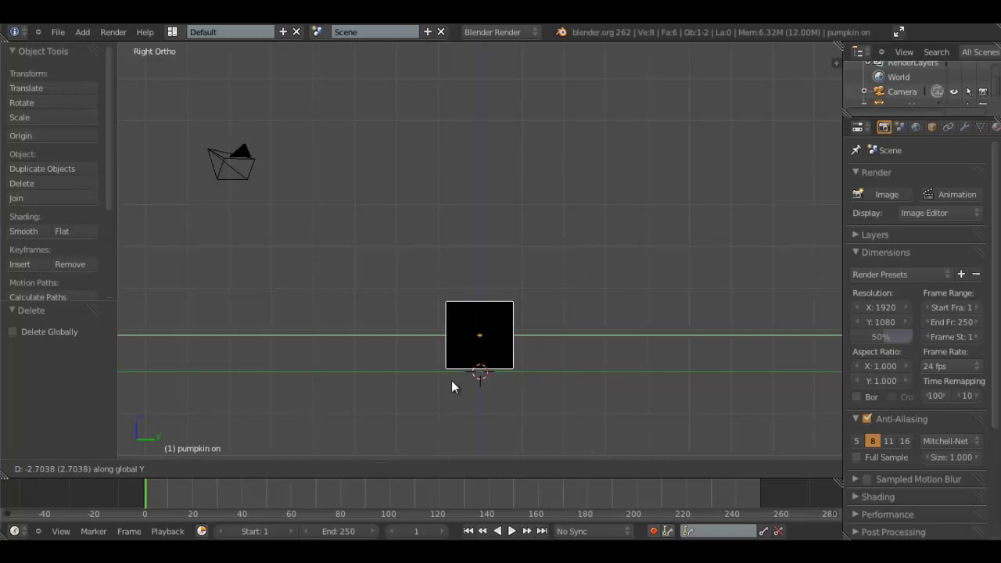
pyautogui.click(451, 380)
# Add a mesh plane at the origin as the ground and scale it by 100
pyautogui.hotkey('shift', 'a')
pyautogui.moveTo(449, 327)
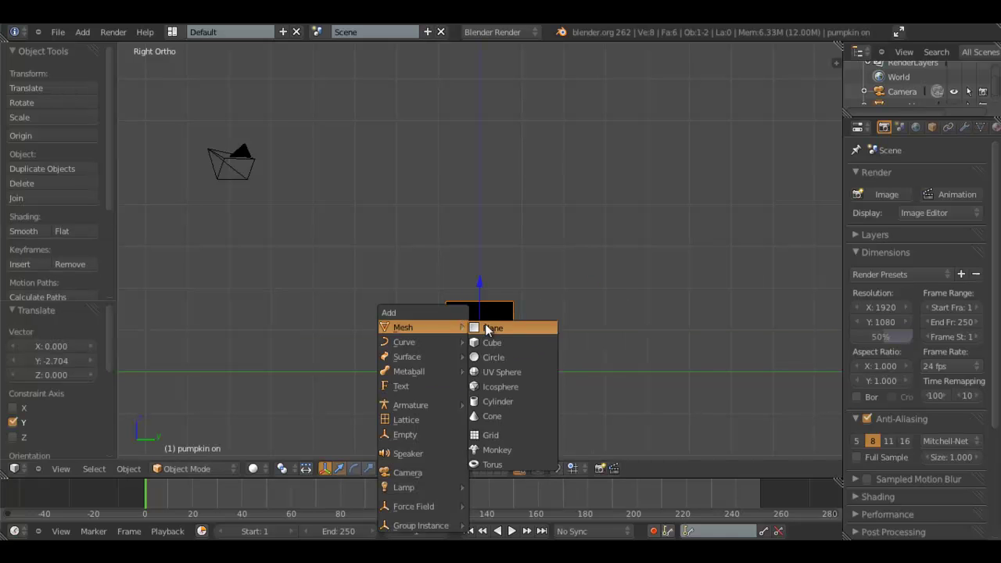
pyautogui.click(491, 327)
pyautogui.write('s10')
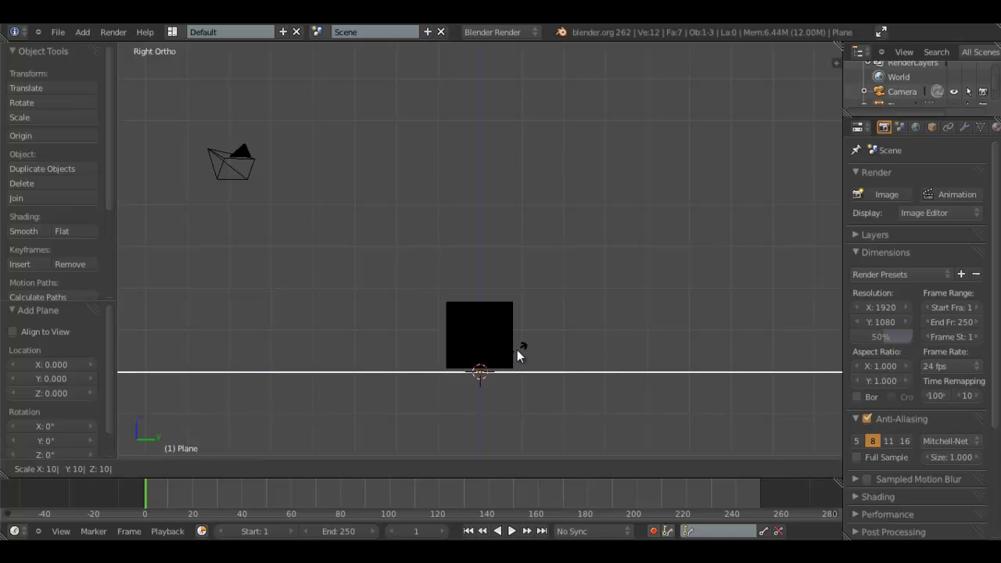
pyautogui.write('0')
pyautogui.press('Return')
# Select the pumpkin block, view it from the front and switch the viewport shading to Textured
pyautogui.moveTo(516, 349); pyautogui.dragTo(559, 389, button='middle')
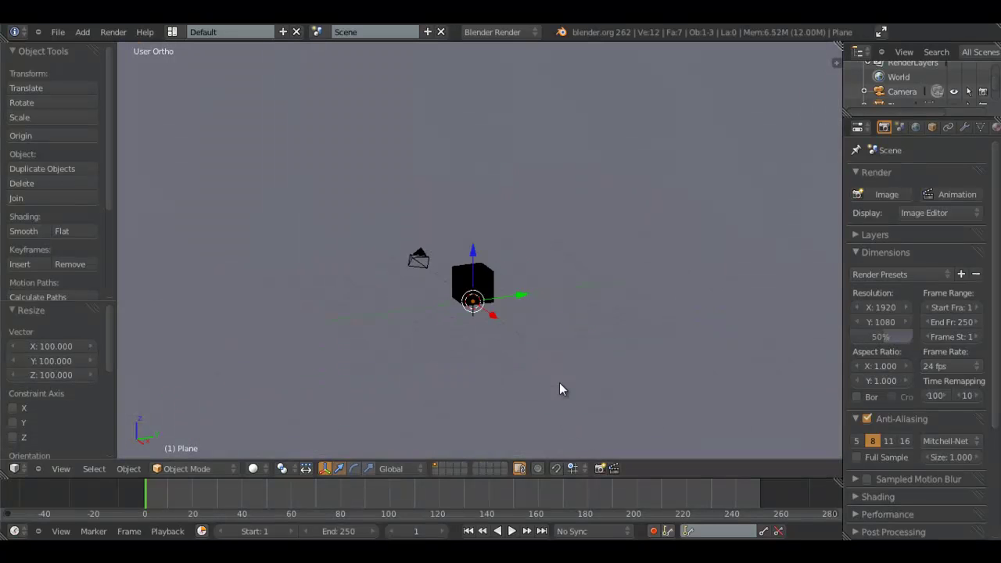
pyautogui.scroll(4, 552, 351)
pyautogui.rightClick(482, 309)
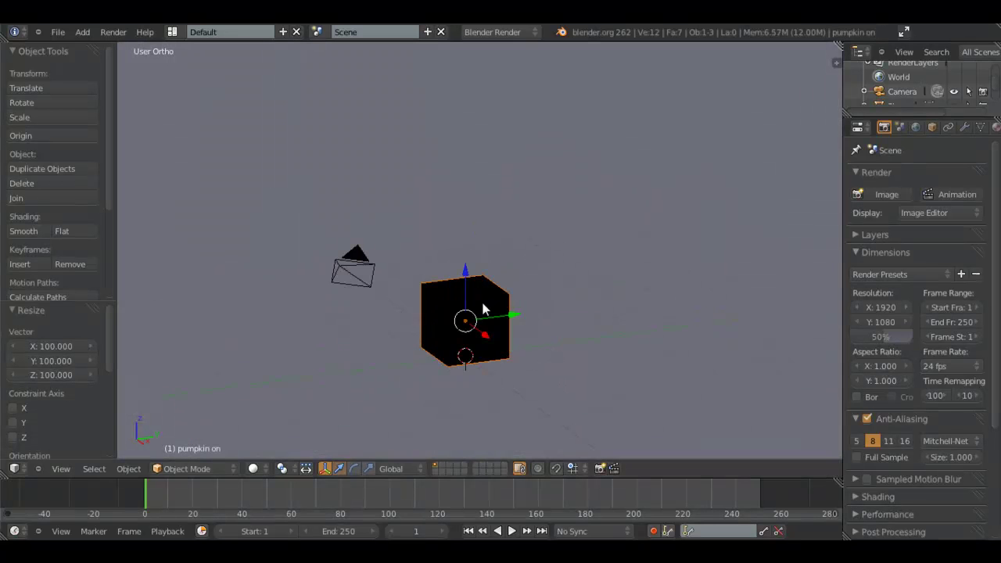
pyautogui.press('KP_1')
pyautogui.scroll(3, 506, 302)
pyautogui.keyDown('shift'); pyautogui.moveTo(454, 359); pyautogui.dragTo(441, 220, button='middle'); pyautogui.keyUp('shift')
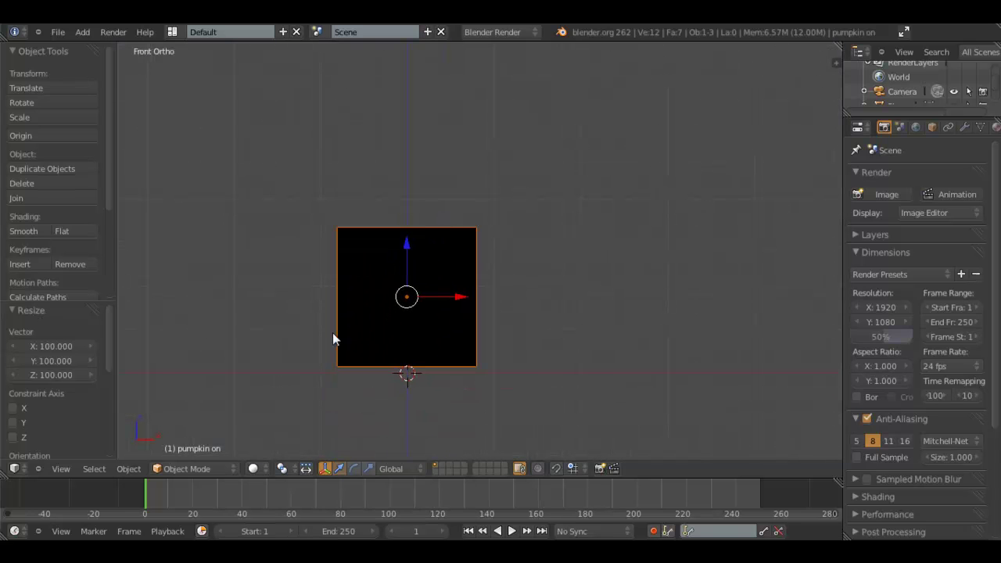
pyautogui.click(262, 471)
pyautogui.click(265, 407)
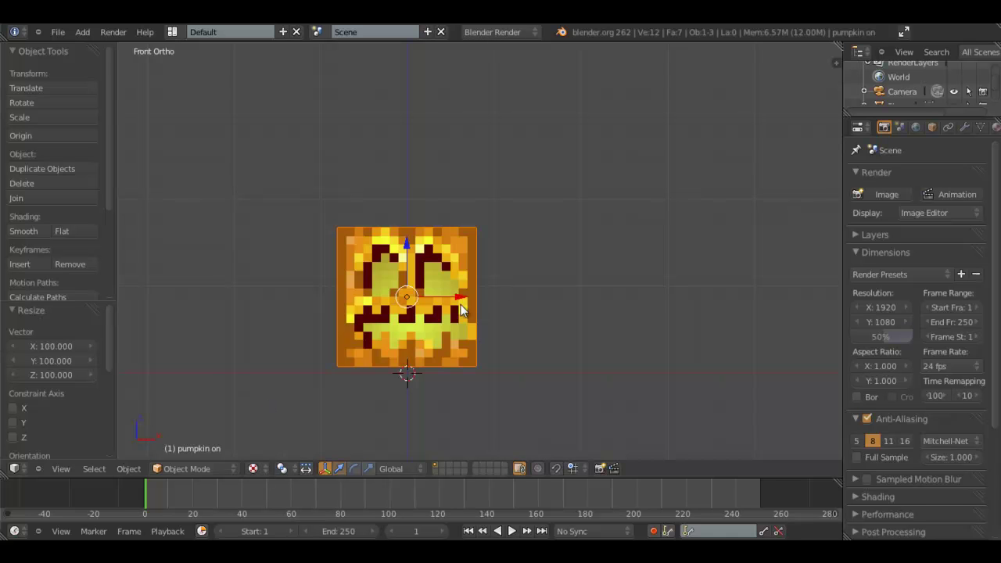
pyautogui.scroll(3, 497, 286)
pyautogui.keyDown('shift'); pyautogui.moveTo(443, 311); pyautogui.dragTo(484, 233, button='middle'); pyautogui.keyUp('shift')
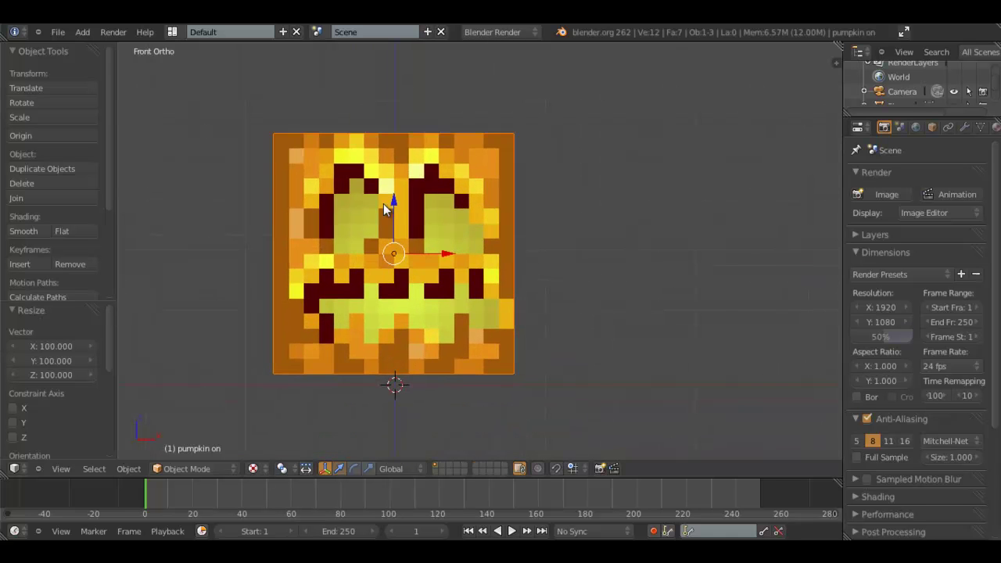
# Open the System section of the user preferences and save the current settings as default
pyautogui.click(58, 32)
pyautogui.click(113, 175)
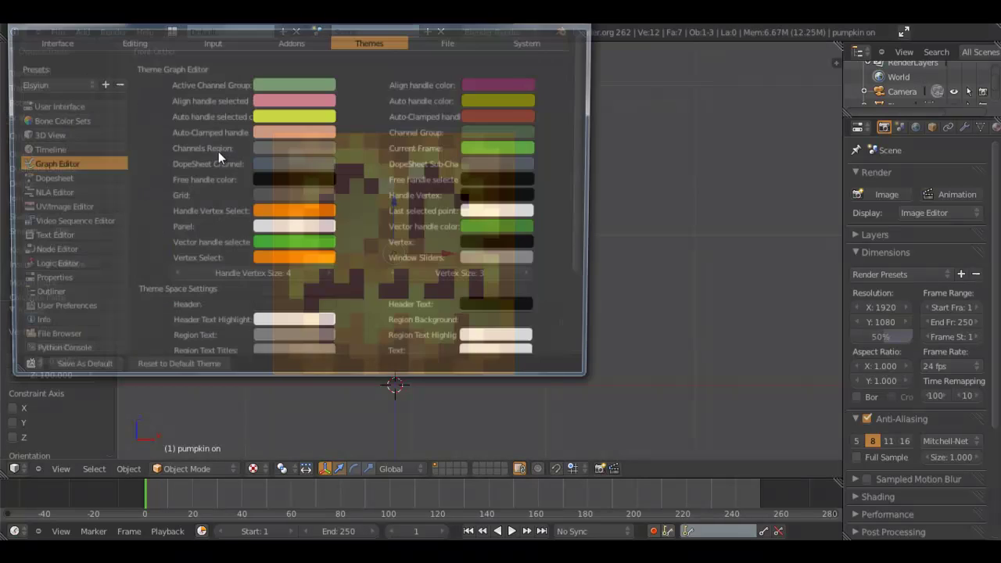
pyautogui.click(537, 40)
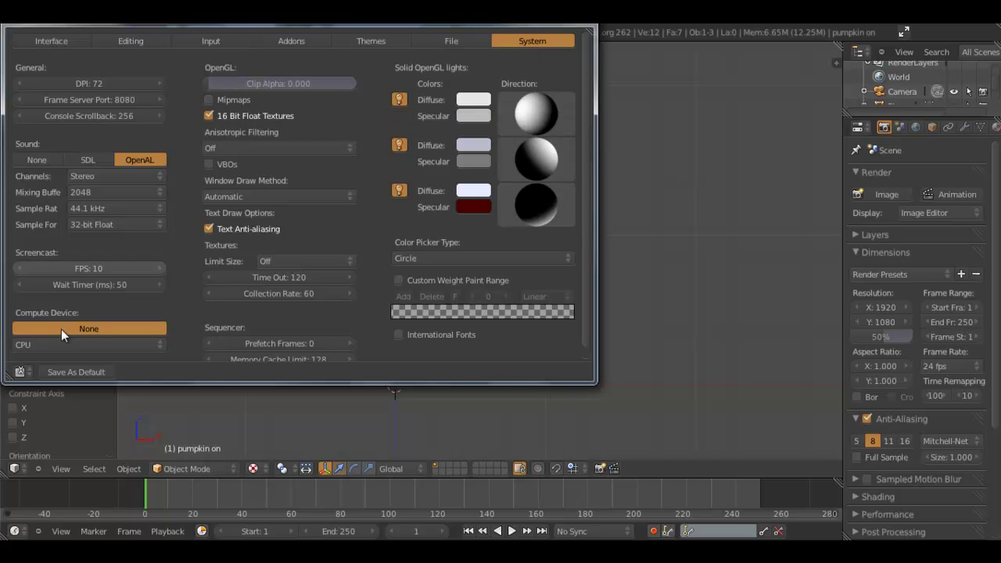
pyautogui.click(52, 373)
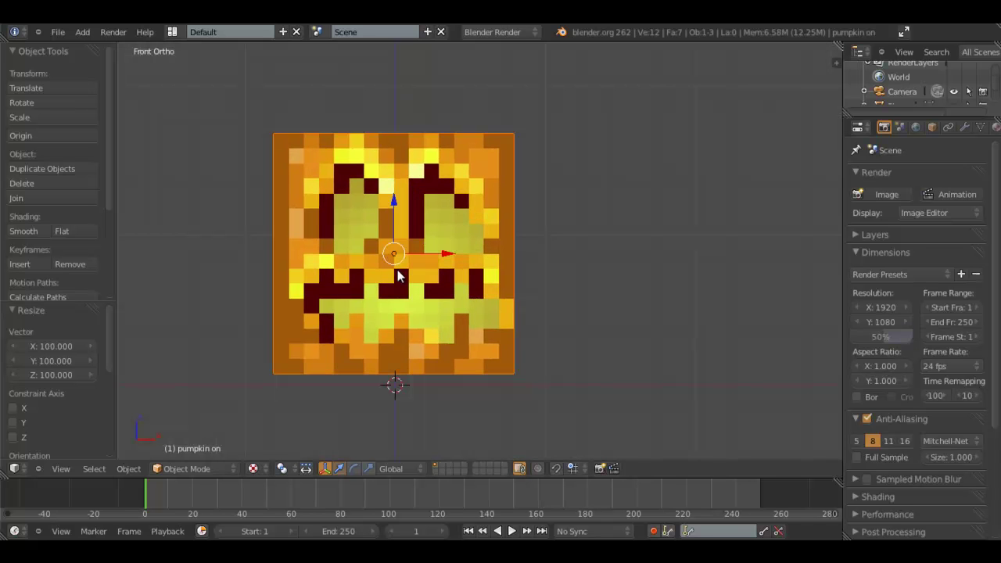
# Enter Edit Mode on the pumpkin block and select its whole mesh in front view
pyautogui.scroll(3, 399, 270)
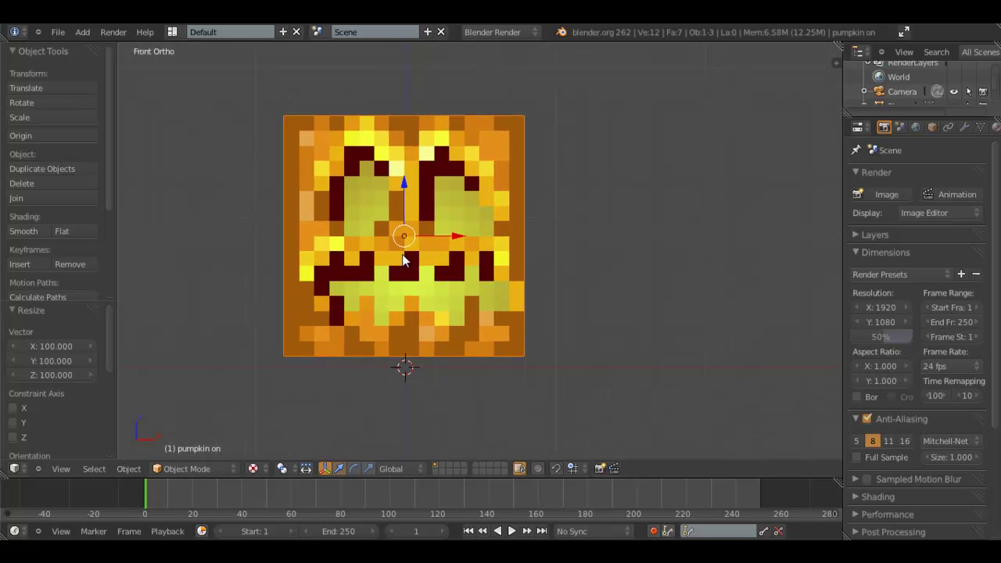
pyautogui.scroll(-3, 402, 254)
pyautogui.keyDown('shift'); pyautogui.moveTo(402, 254); pyautogui.dragTo(431, 266, button='middle'); pyautogui.keyUp('shift')
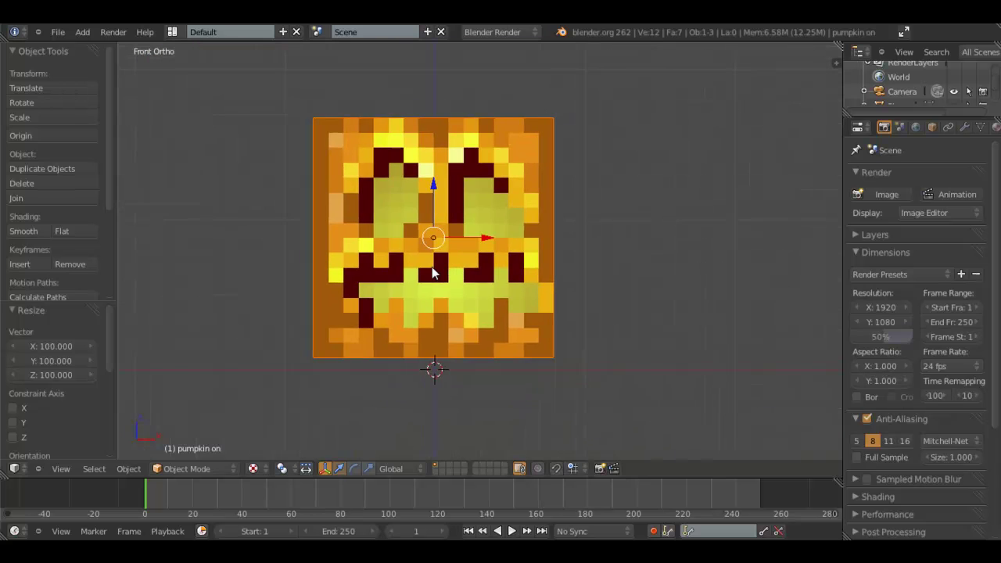
pyautogui.scroll(1, 459, 204)
pyautogui.keyDown('shift'); pyautogui.moveTo(459, 204); pyautogui.dragTo(438, 216, button='middle'); pyautogui.keyUp('shift')
pyautogui.scroll(2, 437, 221)
pyautogui.scroll(-1, 438, 221)
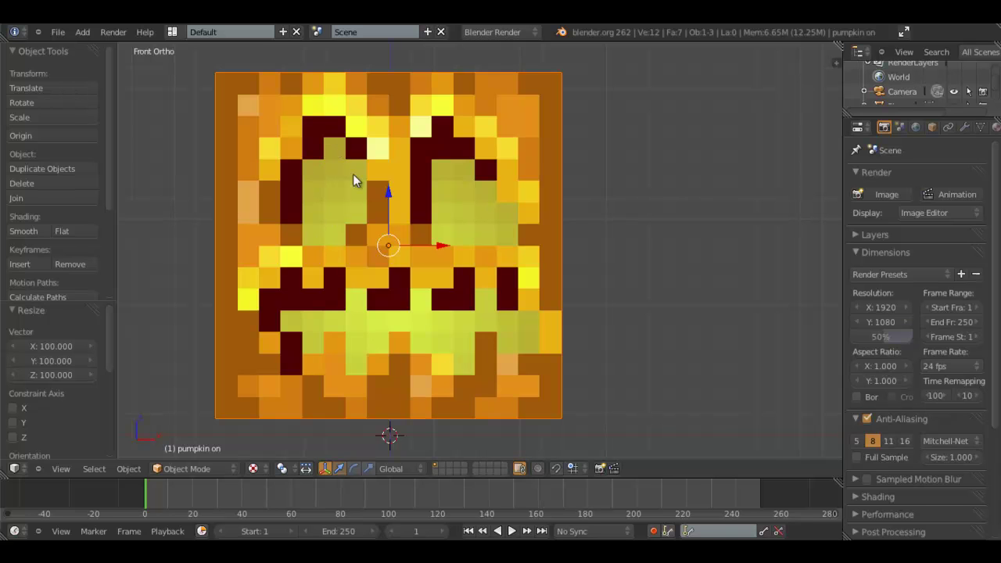
pyautogui.press('c')
pyautogui.press('Tab')
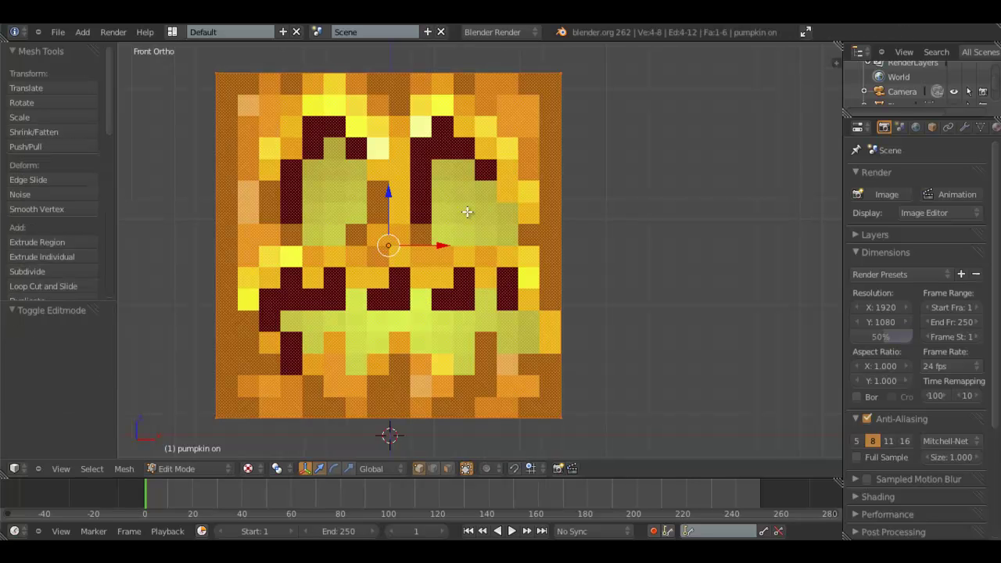
pyautogui.moveTo(467, 212); pyautogui.dragTo(445, 223, button='middle')
pyautogui.press('a')
pyautogui.press('a')
pyautogui.press('KP_1')
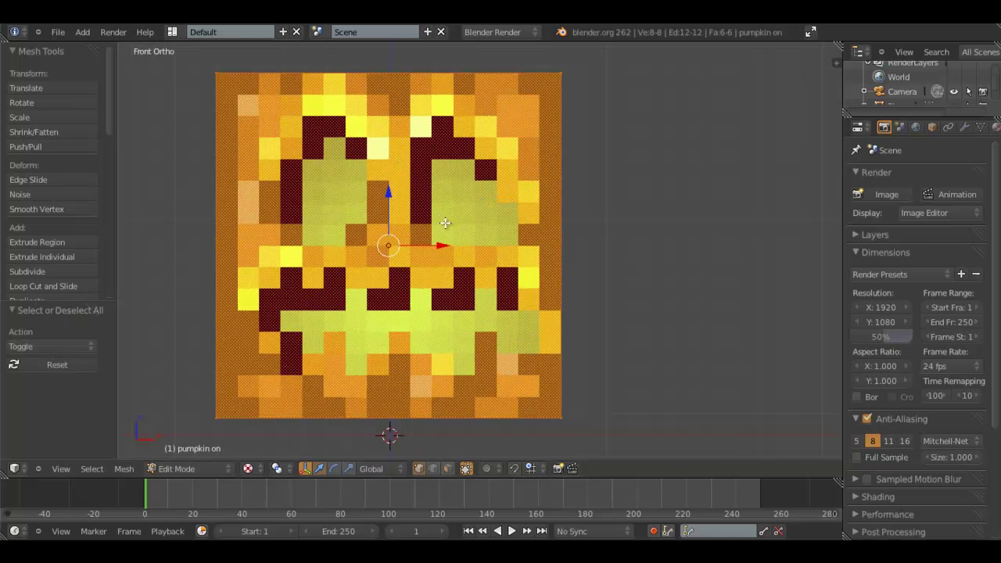
# Subdivide the pumpkin block's selected mesh with 7 cuts
pyautogui.press('w')
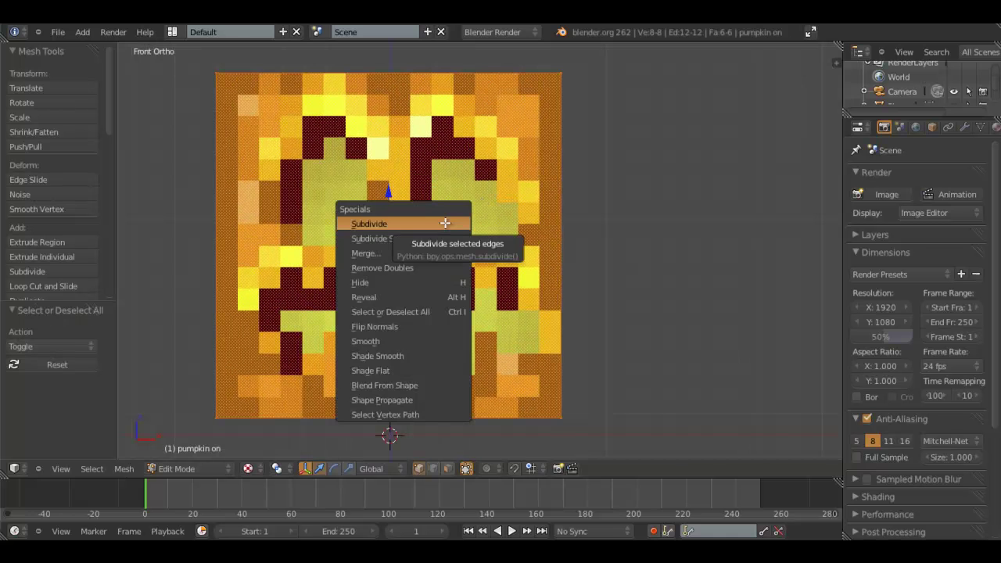
pyautogui.click(444, 223)
pyautogui.click(52, 346)
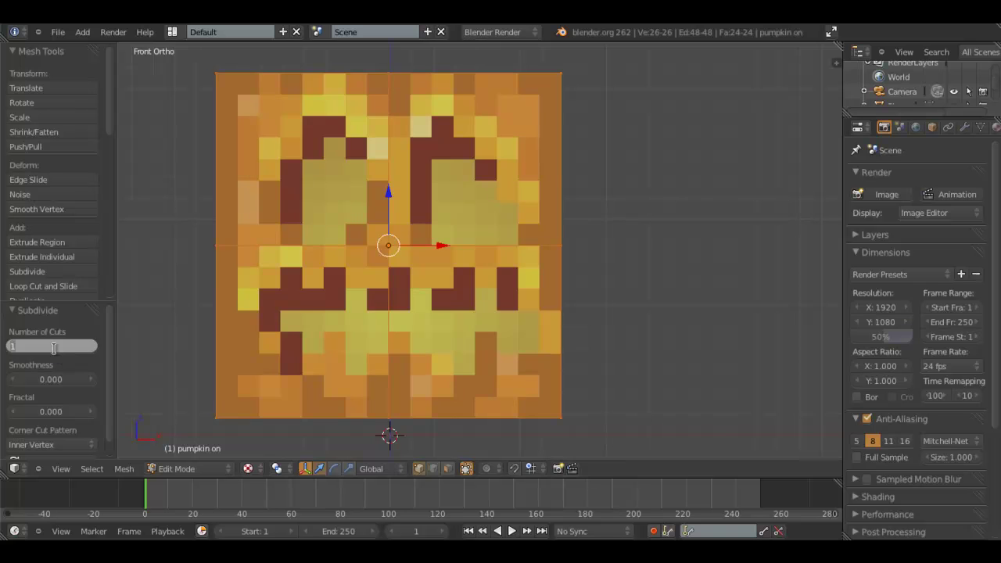
pyautogui.write('7')
pyautogui.press('Return')
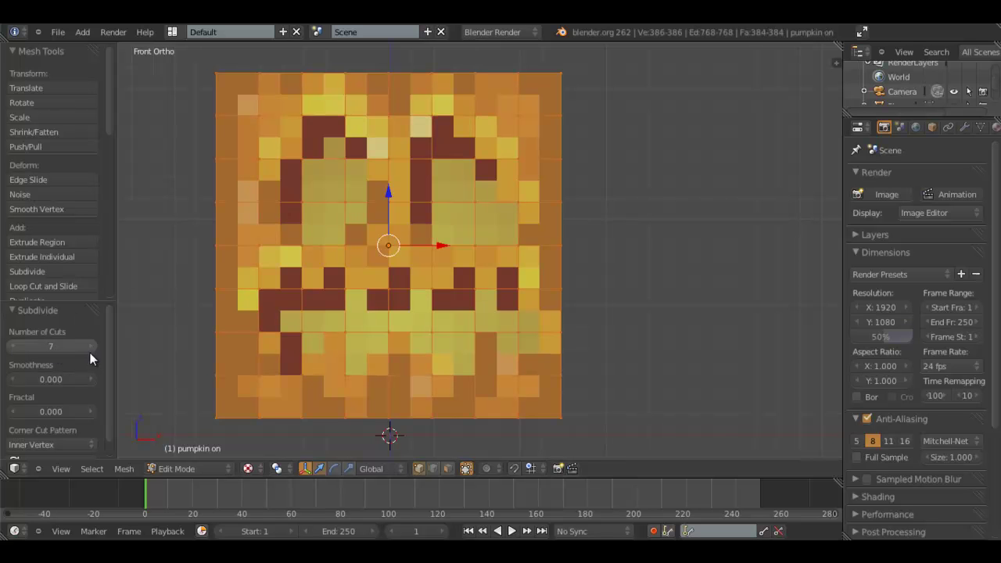
# Try 10 and 9 cuts for the subdivision, set the number back to 7, and leave and re-enter Edit Mode
pyautogui.click(89, 344)
pyautogui.click(88, 344)
pyautogui.click(88, 346)
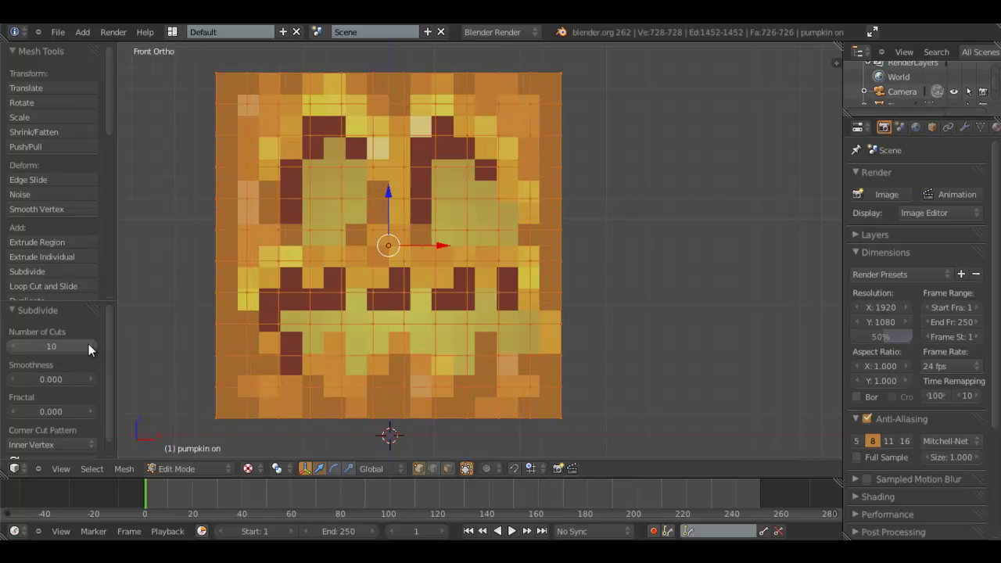
pyautogui.click(15, 347)
pyautogui.click(59, 344)
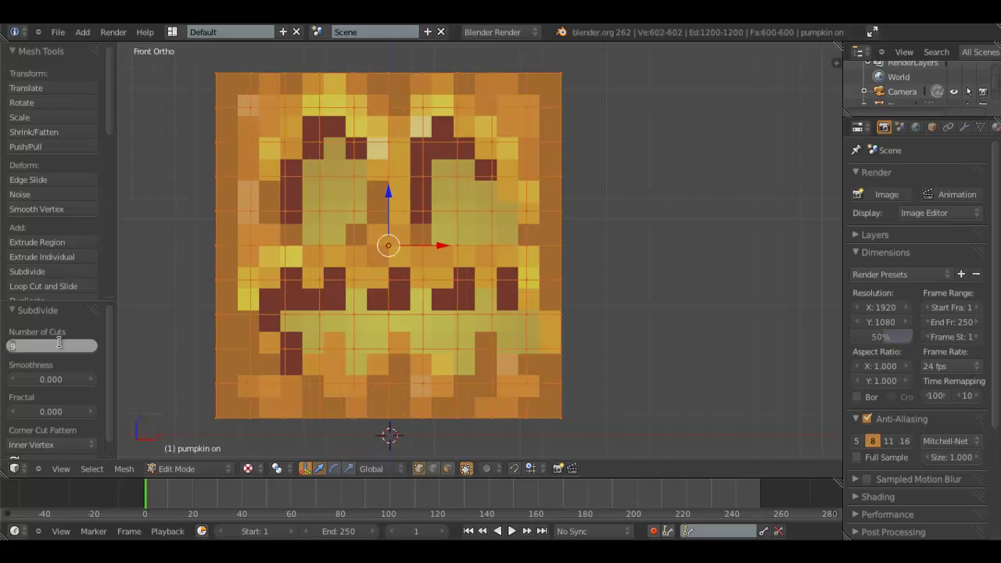
pyautogui.press('Return')
pyautogui.press('Tab')
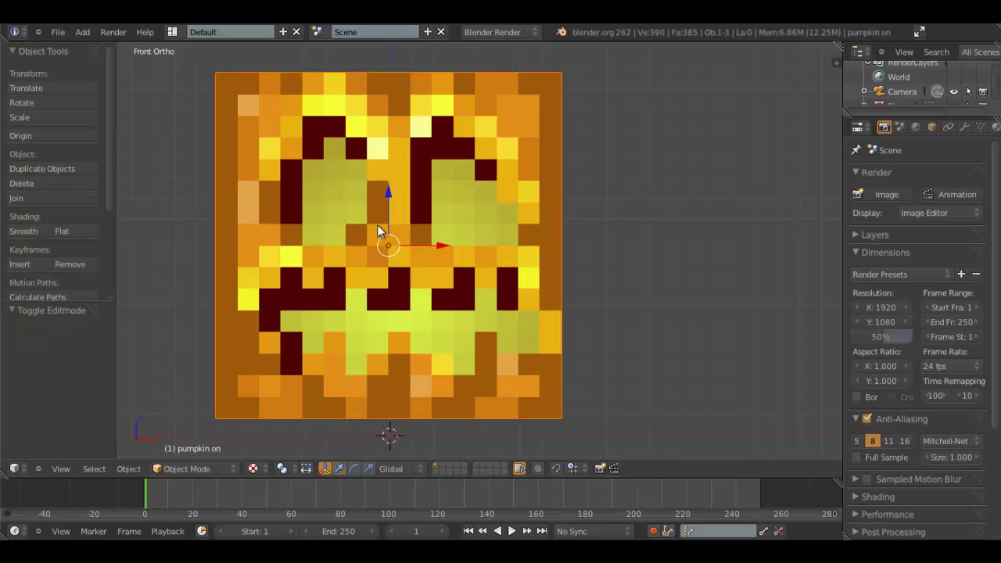
pyautogui.press('Tab')
# Subdivide the pumpkin block's whole mesh a second time with the number of cuts set to 1
pyautogui.press('w')
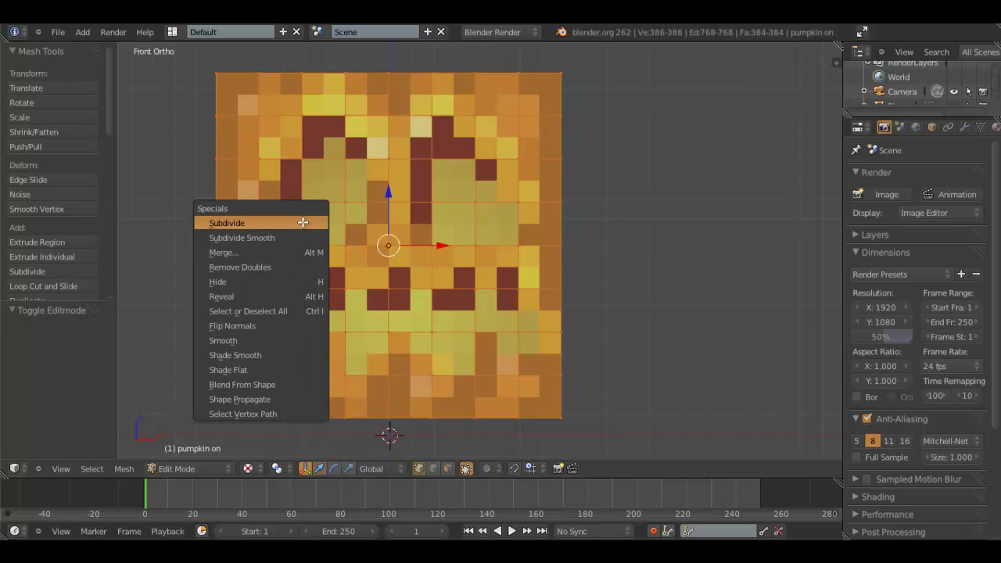
pyautogui.click(322, 227)
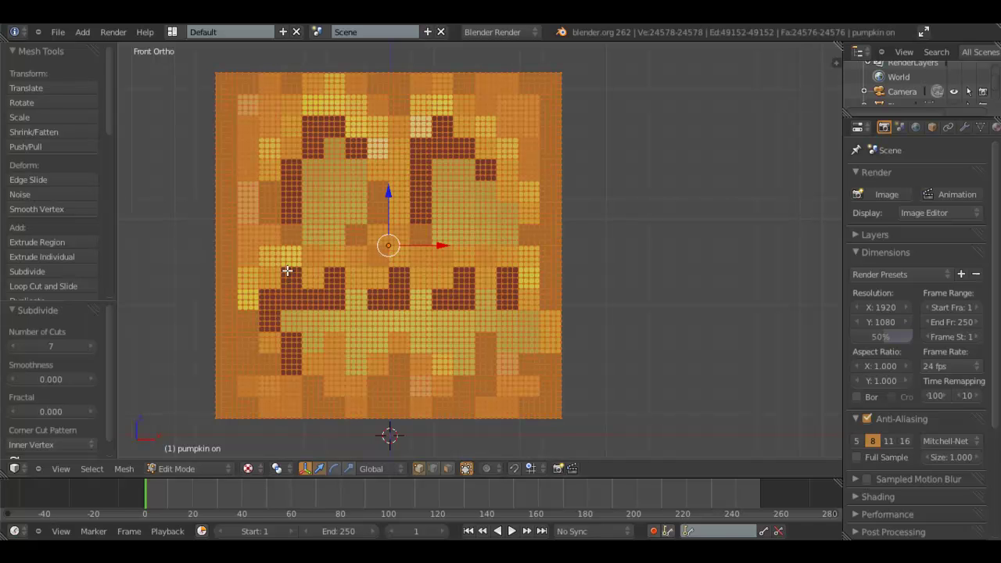
pyautogui.moveTo(78, 349); pyautogui.dragTo(64, 347)
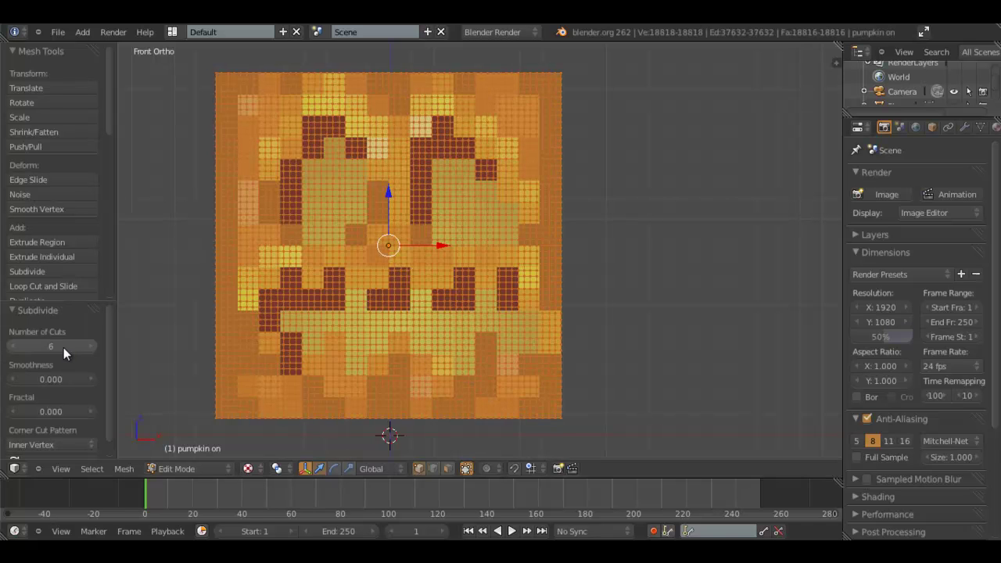
pyautogui.click(64, 347)
pyautogui.write('1')
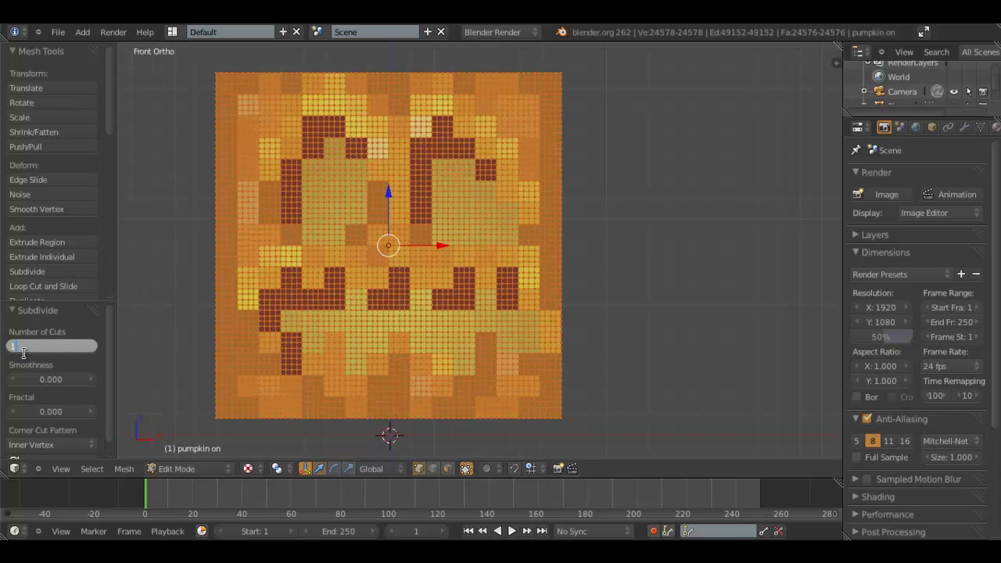
pyautogui.write('1')
pyautogui.press('Return')
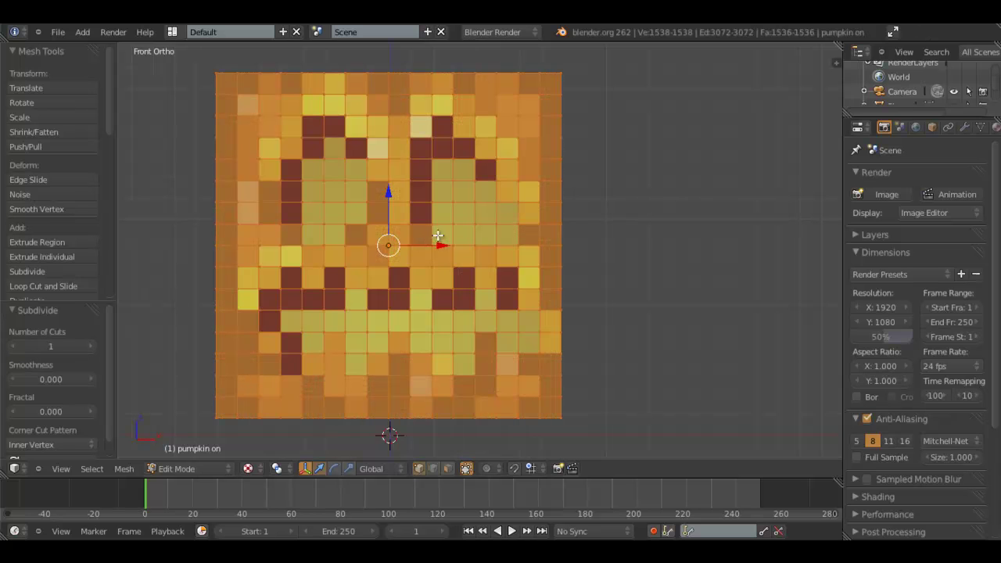
# Clear the whole-mesh selection and switch to face selection mode with the carved face in front view
pyautogui.moveTo(413, 171); pyautogui.dragTo(399, 175, button='middle')
pyautogui.press('KP_1')
pyautogui.scroll(2, 399, 175)
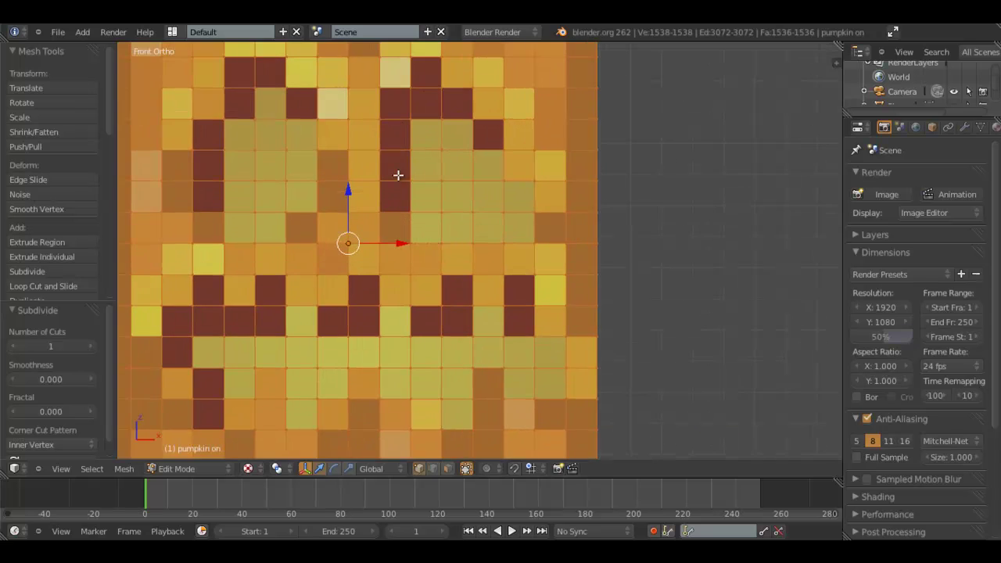
pyautogui.keyDown('shift'); pyautogui.moveTo(297, 189); pyautogui.dragTo(340, 233, button='middle'); pyautogui.keyUp('shift')
pyautogui.rightClick(263, 218)
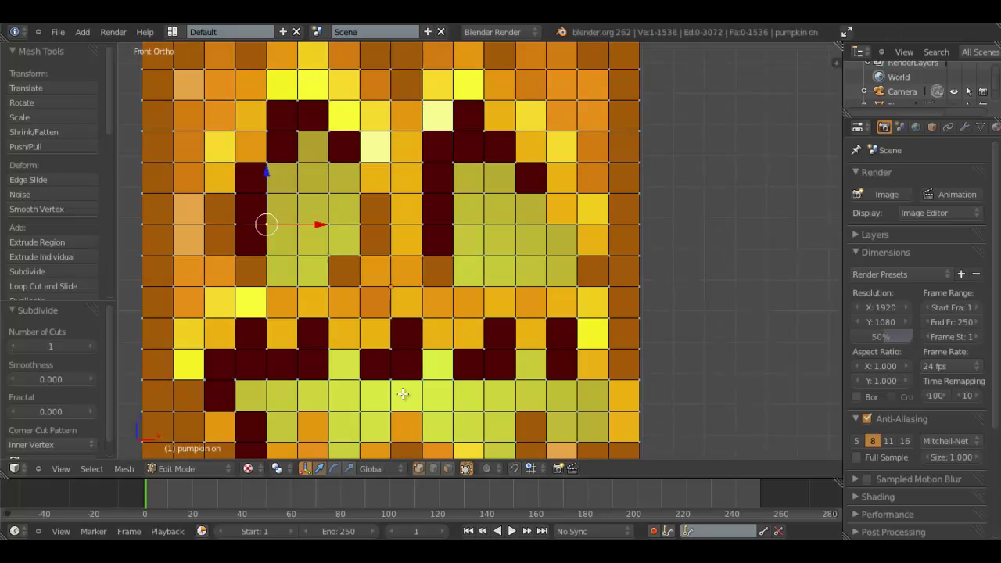
pyautogui.click(445, 473)
pyautogui.scroll(1, 357, 273)
pyautogui.keyDown('shift'); pyautogui.moveTo(315, 207); pyautogui.dragTo(373, 180, button='middle'); pyautogui.keyUp('shift')
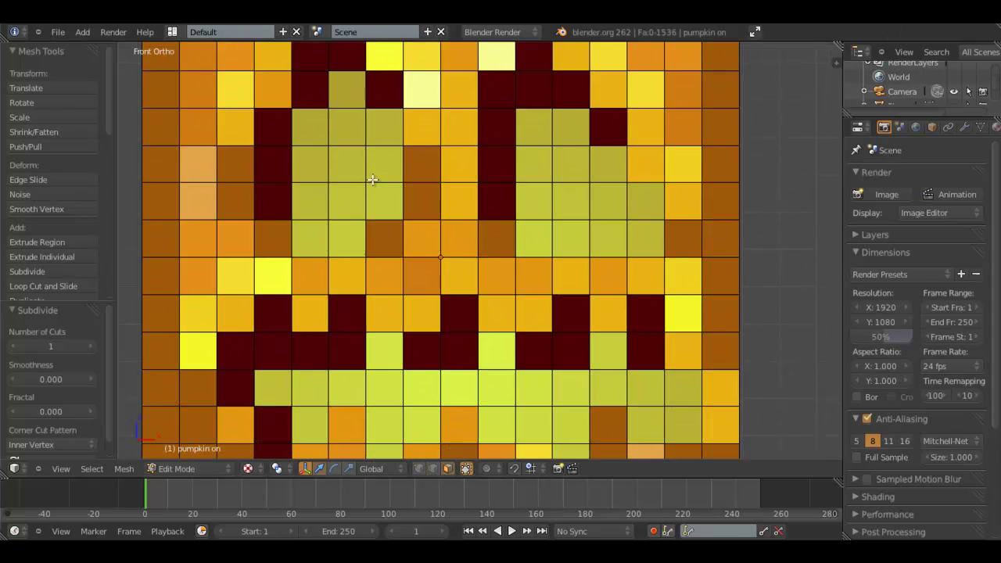
pyautogui.scroll(-1, 372, 180)
pyautogui.scroll(-1, 372, 179)
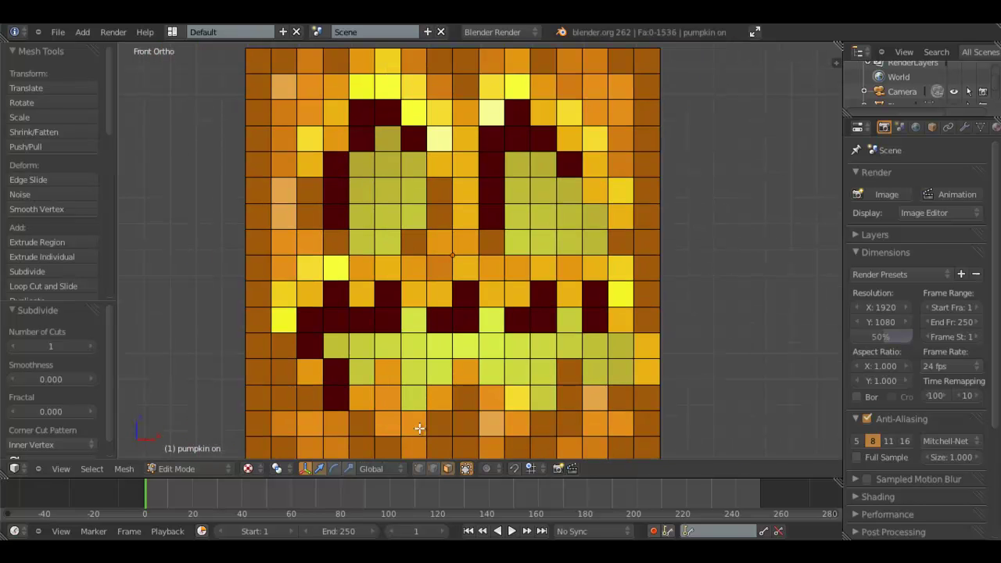
# Turn limiting the selection to visible faces off and on again while checking the block from an angle, and return to front view
pyautogui.click(464, 468)
pyautogui.moveTo(660, 203); pyautogui.dragTo(547, 219, button='middle')
pyautogui.click(464, 468)
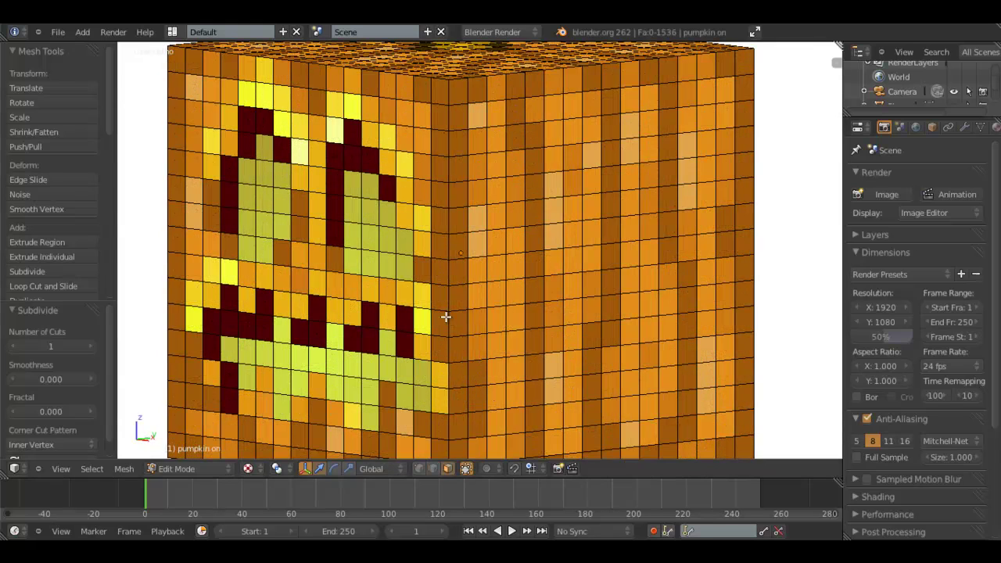
pyautogui.press('KP_1')
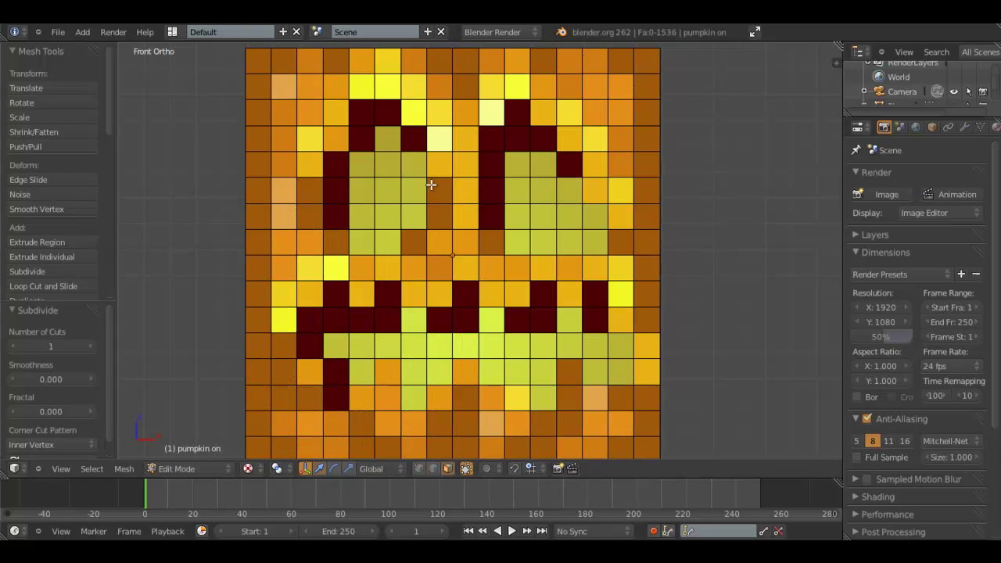
# Select all the yellow-green faces that make up the pumpkin's left eye
pyautogui.keyDown('shift'); pyautogui.rightClick(390, 145); pyautogui.keyUp('shift')
pyautogui.keyDown('shift'); pyautogui.rightClick(391, 166); pyautogui.keyUp('shift')
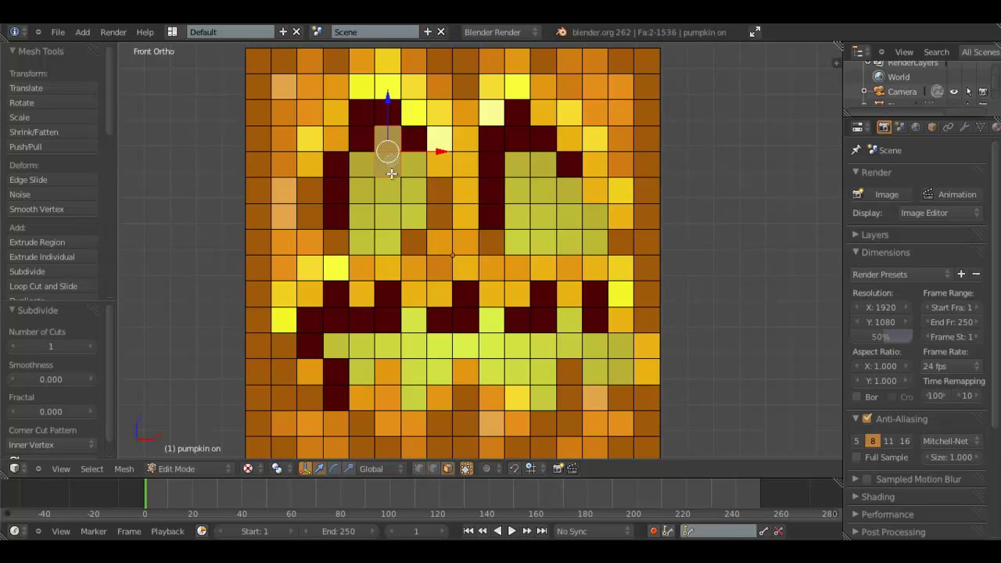
pyautogui.keyDown('shift'); pyautogui.rightClick(389, 192); pyautogui.keyUp('shift')
pyautogui.keyDown('shift'); pyautogui.rightClick(386, 218); pyautogui.keyUp('shift')
pyautogui.keyDown('shift'); pyautogui.rightClick(384, 242); pyautogui.keyUp('shift')
pyautogui.keyDown('shift'); pyautogui.rightClick(365, 241); pyautogui.keyUp('shift')
pyautogui.keyDown('shift'); pyautogui.rightClick(367, 219); pyautogui.keyUp('shift')
pyautogui.keyDown('shift'); pyautogui.rightClick(369, 193); pyautogui.keyUp('shift')
pyautogui.keyDown('shift'); pyautogui.rightClick(413, 165); pyautogui.keyUp('shift')
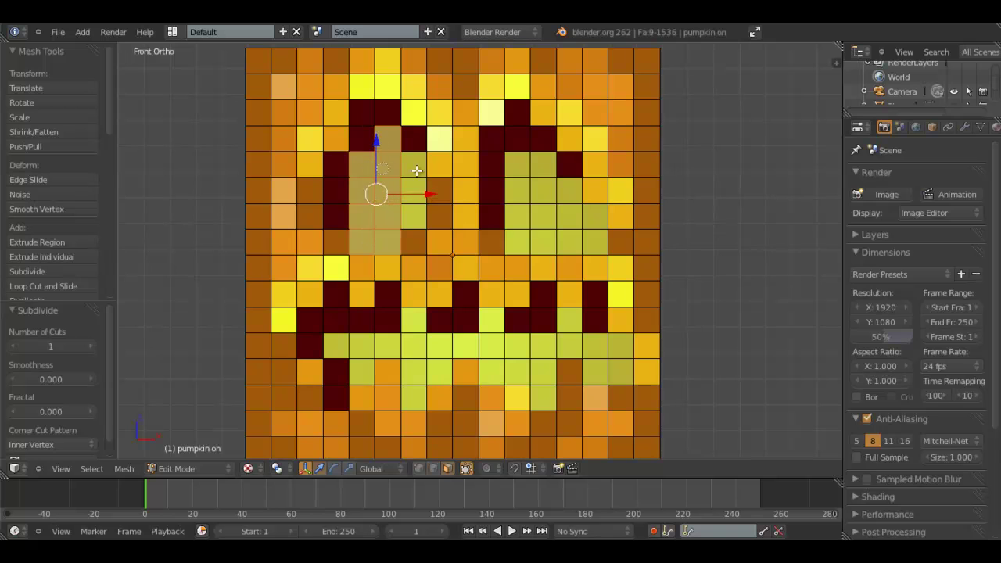
pyautogui.keyDown('shift'); pyautogui.rightClick(413, 191); pyautogui.keyUp('shift')
pyautogui.keyDown('shift'); pyautogui.rightClick(414, 217); pyautogui.keyUp('shift')
# Add all the yellow-green faces of the pumpkin's right eye to the selection
pyautogui.keyDown('shift'); pyautogui.rightClick(517, 165); pyautogui.keyUp('shift')
pyautogui.keyDown('shift'); pyautogui.rightClick(517, 191); pyautogui.keyUp('shift')
pyautogui.keyDown('shift'); pyautogui.rightClick(518, 243); pyautogui.keyUp('shift')
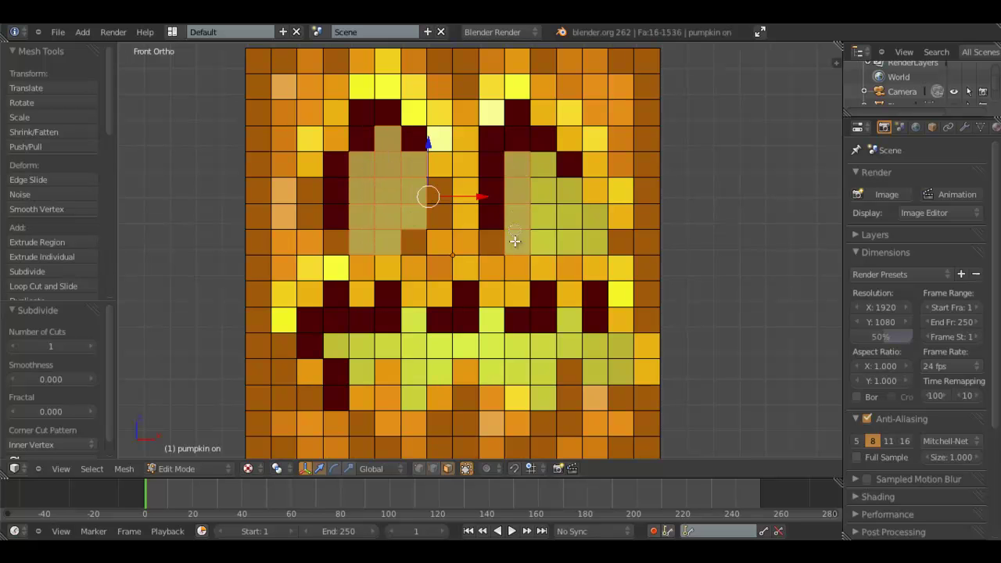
pyautogui.keyDown('shift'); pyautogui.rightClick(544, 242); pyautogui.keyUp('shift')
pyautogui.keyDown('shift'); pyautogui.rightClick(569, 243); pyautogui.keyUp('shift')
pyautogui.keyDown('shift'); pyautogui.rightClick(594, 242); pyautogui.keyUp('shift')
pyautogui.keyDown('shift'); pyautogui.rightClick(595, 216); pyautogui.keyUp('shift')
pyautogui.keyDown('shift'); pyautogui.rightClick(569, 217); pyautogui.keyUp('shift')
pyautogui.keyDown('shift'); pyautogui.rightClick(569, 190); pyautogui.keyUp('shift')
pyautogui.keyDown('shift'); pyautogui.rightClick(544, 191); pyautogui.keyUp('shift')
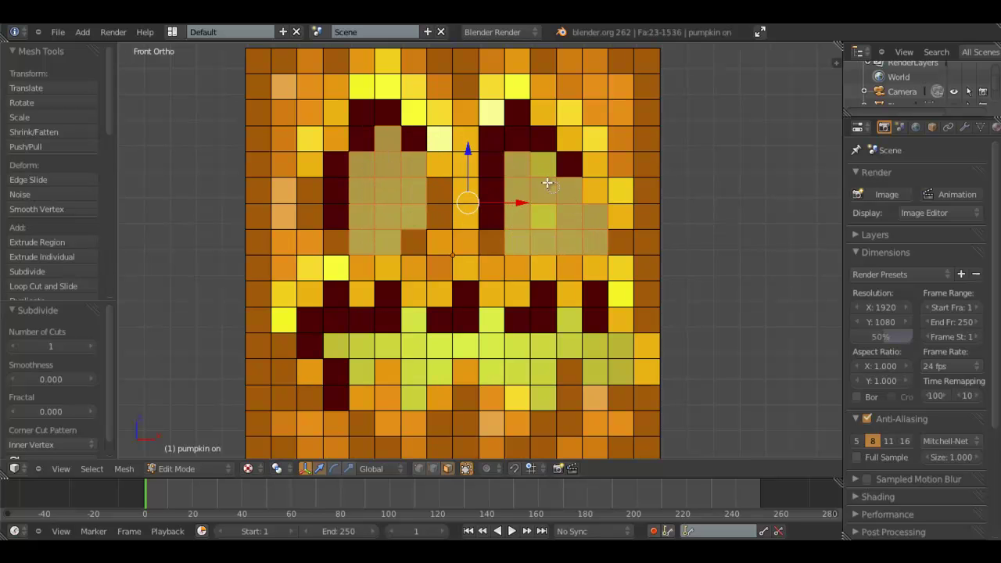
pyautogui.keyDown('shift'); pyautogui.rightClick(544, 165); pyautogui.keyUp('shift')
pyautogui.keyDown('shift'); pyautogui.rightClick(543, 217); pyautogui.keyUp('shift')
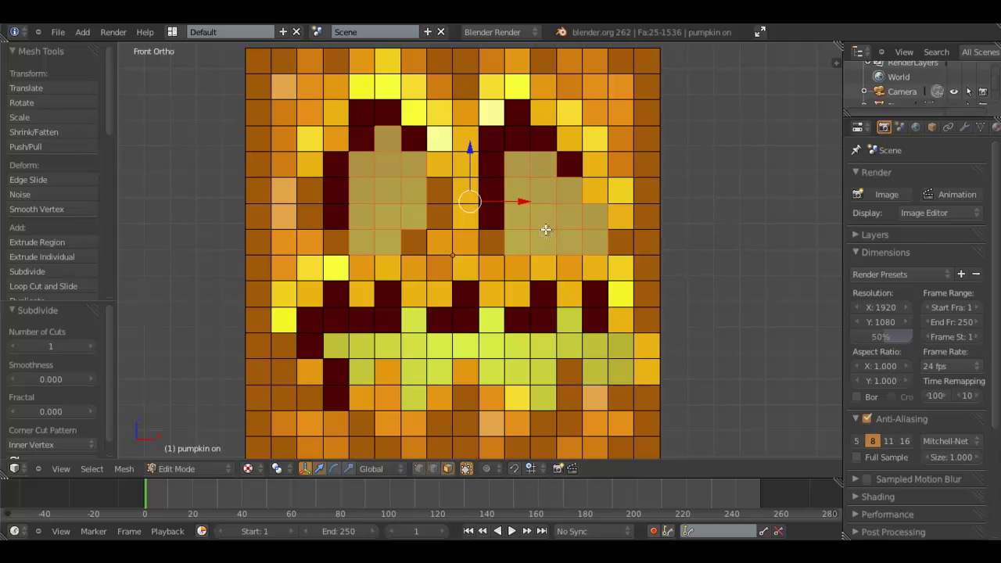
# Add the long horizontal row of yellow-green faces across the mouth to the selection
pyautogui.keyDown('shift'); pyautogui.rightClick(338, 347); pyautogui.keyUp('shift')
pyautogui.keyDown('shift'); pyautogui.rightClick(359, 348); pyautogui.keyUp('shift')
pyautogui.keyDown('shift'); pyautogui.rightClick(388, 348); pyautogui.keyUp('shift')
pyautogui.keyDown('shift'); pyautogui.rightClick(414, 348); pyautogui.keyUp('shift')
pyautogui.keyDown('shift'); pyautogui.rightClick(439, 347); pyautogui.keyUp('shift')
pyautogui.keyDown('shift'); pyautogui.rightClick(465, 348); pyautogui.keyUp('shift')
pyautogui.keyDown('shift'); pyautogui.rightClick(491, 347); pyautogui.keyUp('shift')
pyautogui.keyDown('shift'); pyautogui.rightClick(518, 349); pyautogui.keyUp('shift')
# Add the yellow-green faces above and below the mouth row in the mouth's right half to the selection
pyautogui.keyDown('shift'); pyautogui.rightClick(617, 366); pyautogui.keyUp('shift')
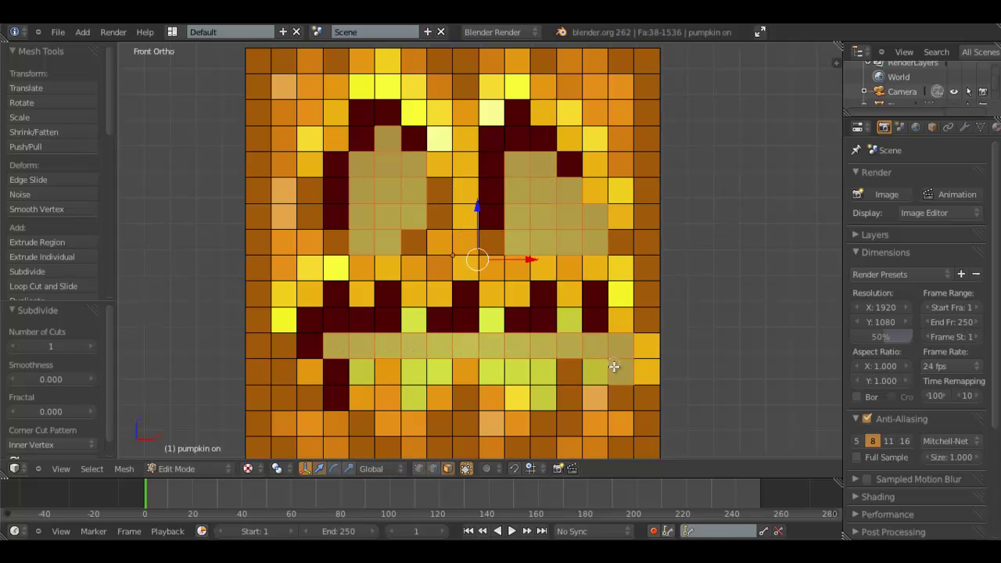
pyautogui.keyDown('shift'); pyautogui.rightClick(597, 364); pyautogui.keyUp('shift')
pyautogui.keyDown('shift'); pyautogui.rightClick(569, 327); pyautogui.keyUp('shift')
pyautogui.keyDown('shift'); pyautogui.rightClick(541, 371); pyautogui.keyUp('shift')
pyautogui.keyDown('shift'); pyautogui.rightClick(493, 368); pyautogui.keyUp('shift')
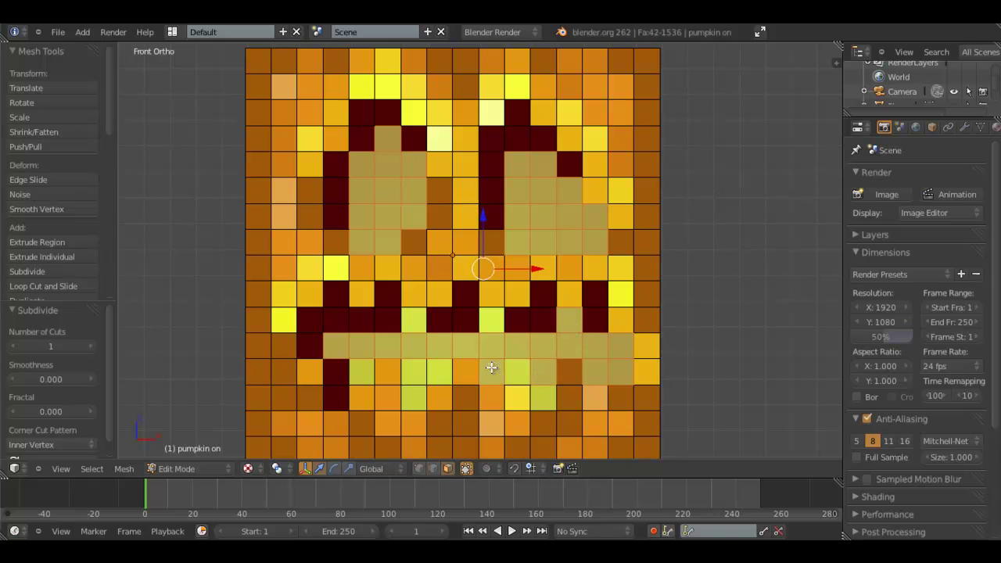
pyautogui.keyDown('shift'); pyautogui.rightClick(515, 369); pyautogui.keyUp('shift')
pyautogui.keyDown('shift'); pyautogui.rightClick(524, 391); pyautogui.keyUp('shift')
pyautogui.keyDown('shift'); pyautogui.rightClick(536, 389); pyautogui.keyUp('shift')
pyautogui.keyDown('shift'); pyautogui.rightClick(513, 400); pyautogui.keyUp('shift')
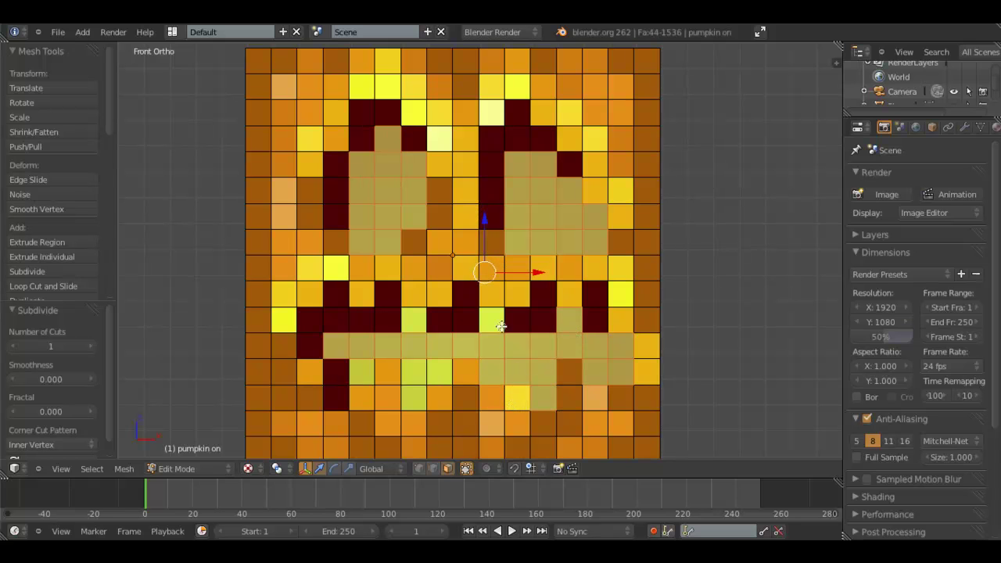
# Add the remaining yellow-green faces in the middle and left half of the mouth to the selection
pyautogui.keyDown('shift'); pyautogui.rightClick(490, 320); pyautogui.keyUp('shift')
pyautogui.keyDown('shift'); pyautogui.rightClick(415, 322); pyautogui.keyUp('shift')
pyautogui.keyDown('shift'); pyautogui.rightClick(418, 370); pyautogui.keyUp('shift')
pyautogui.keyDown('shift'); pyautogui.rightClick(414, 395); pyautogui.keyUp('shift')
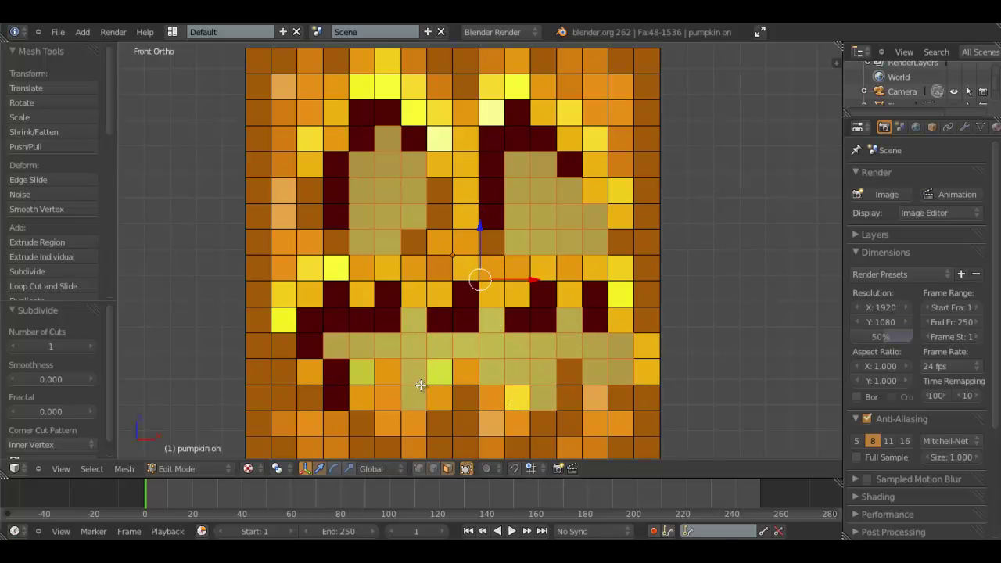
pyautogui.keyDown('shift'); pyautogui.rightClick(436, 370); pyautogui.keyUp('shift')
pyautogui.keyDown('shift'); pyautogui.rightClick(361, 371); pyautogui.keyUp('shift')
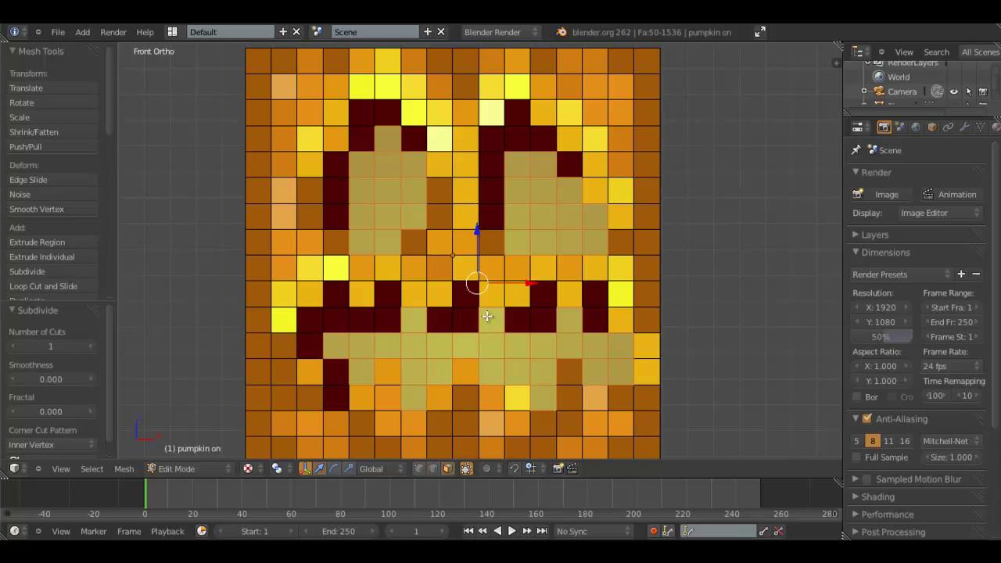
pyautogui.scroll(-2, 492, 315)
pyautogui.moveTo(494, 315); pyautogui.dragTo(465, 341, button='middle')
pyautogui.press('KP_1')
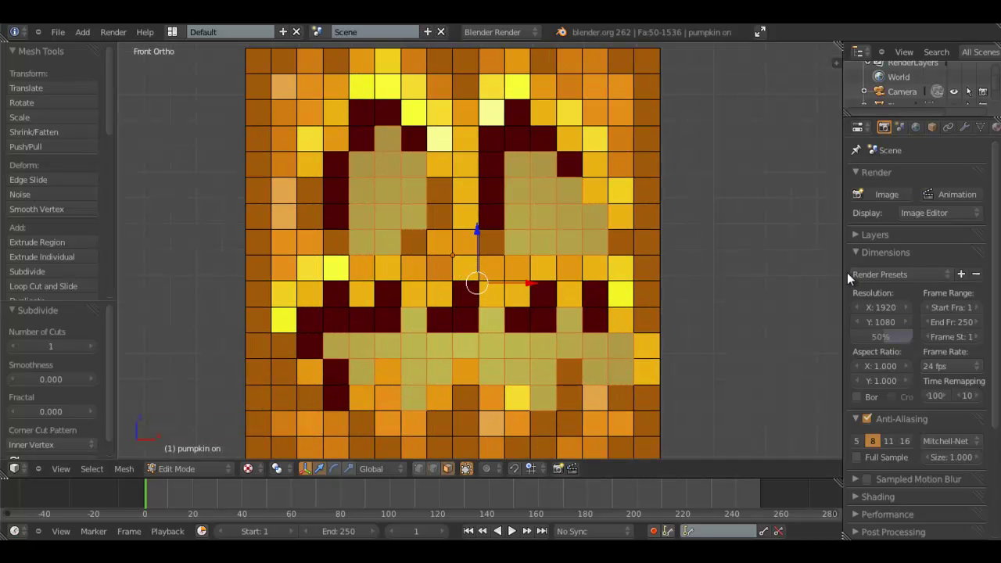
# Add a second material to the pumpkin block and name it Pumpkin Emission
pyautogui.moveTo(844, 272); pyautogui.dragTo(738, 275)
pyautogui.click(891, 127)
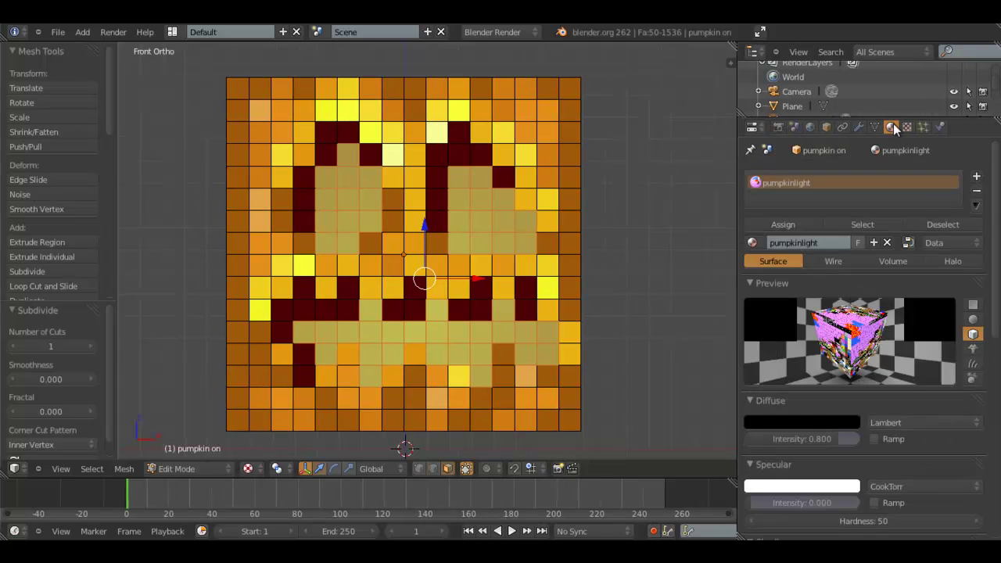
pyautogui.click(976, 177)
pyautogui.click(792, 244)
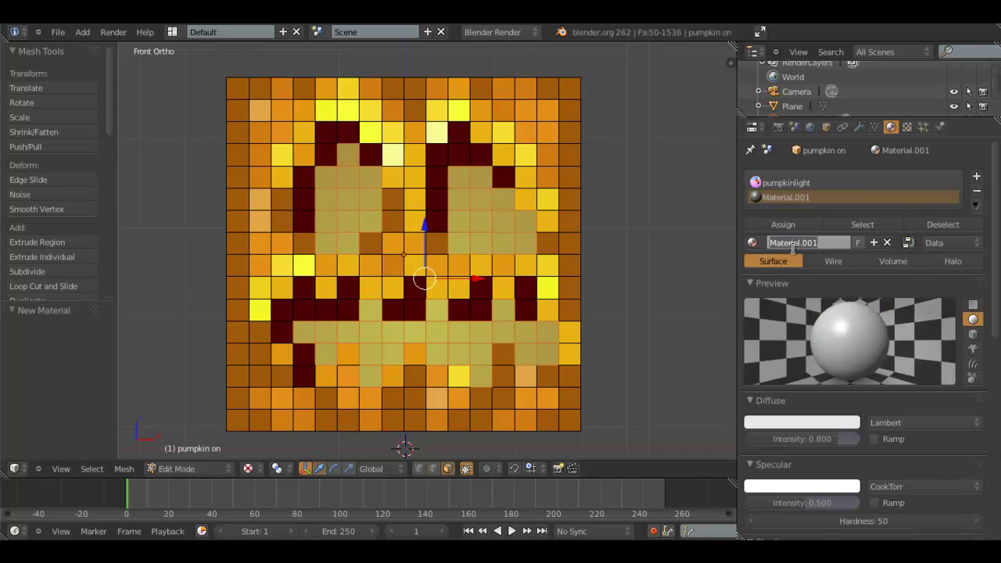
pyautogui.write('U')
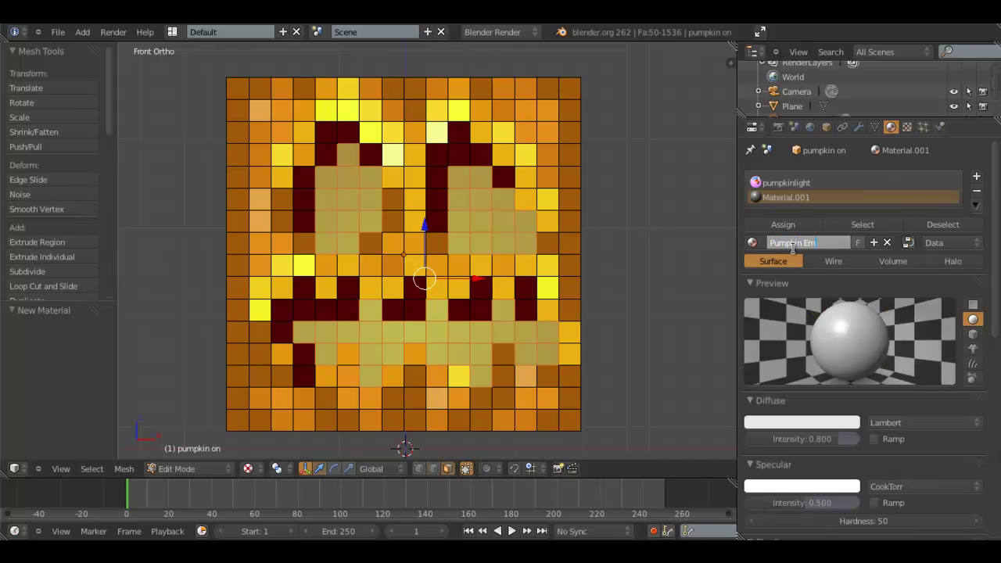
pyautogui.write('umpkin Emission')
pyautogui.press('Return')
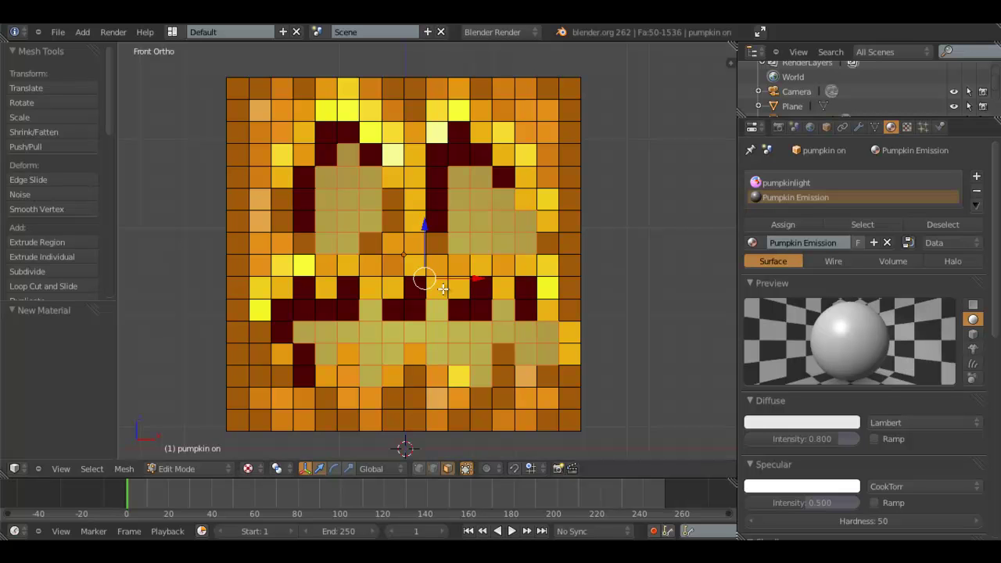
# Assign the Pumpkin Emission material to the selected eye and mouth faces and return to Object Mode
pyautogui.scroll(1, 443, 289)
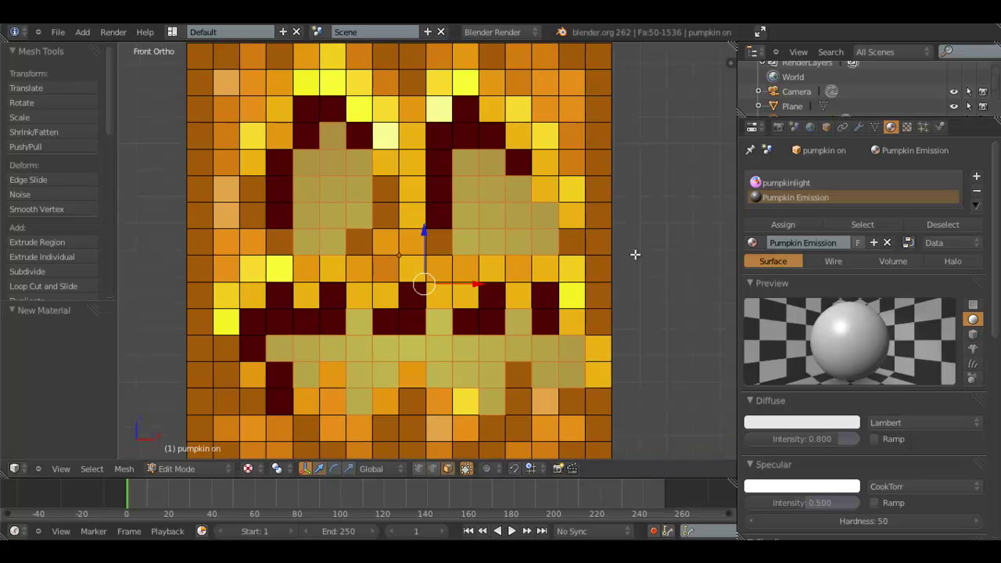
pyautogui.click(811, 224)
pyautogui.scroll(-3, 353, 184)
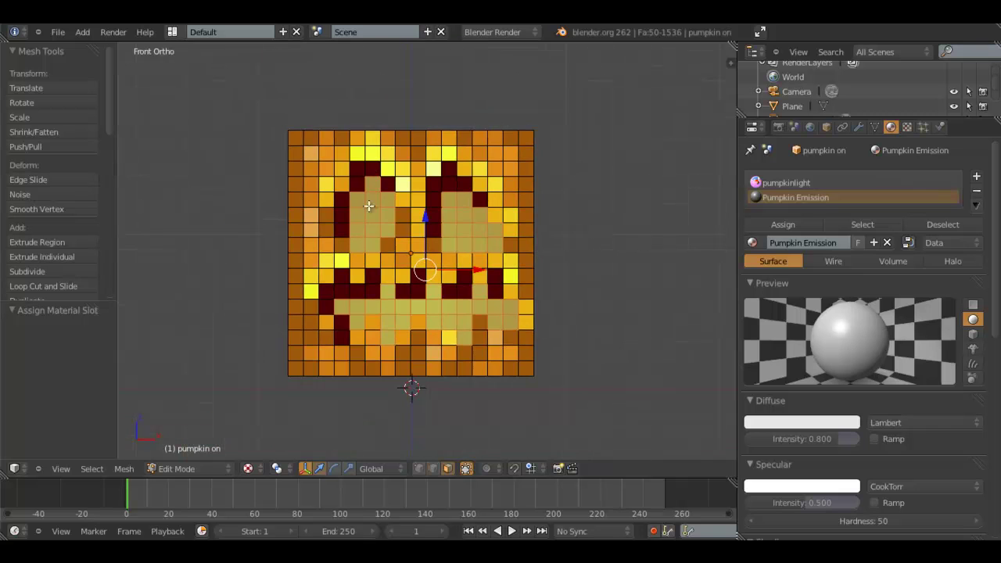
pyautogui.press('Tab')
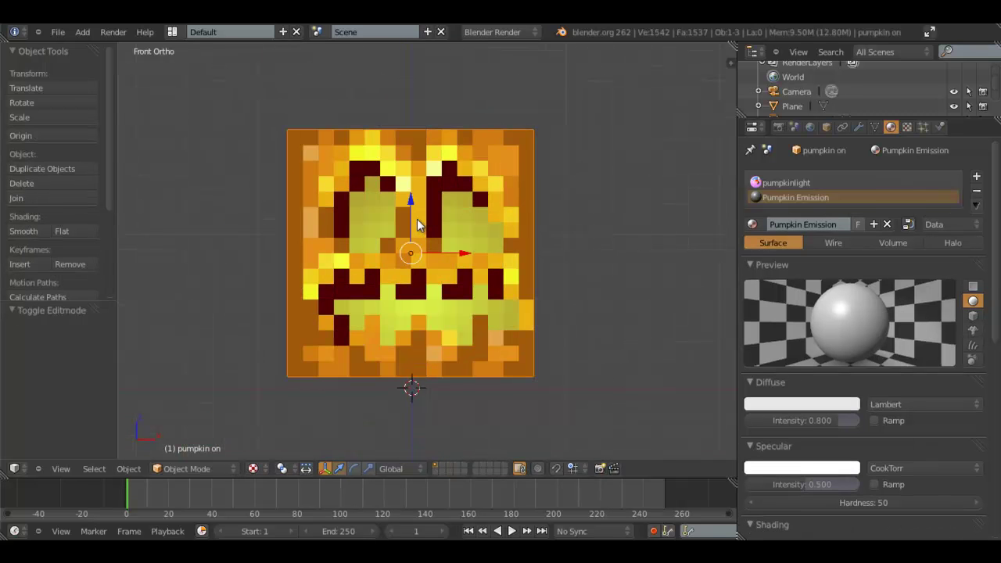
# Enter Edit Mode on the pumpkin block and invert the selection to cover all faces except the eyes and mouth
pyautogui.moveTo(418, 224); pyautogui.dragTo(395, 224, button='middle')
pyautogui.press('Tab')
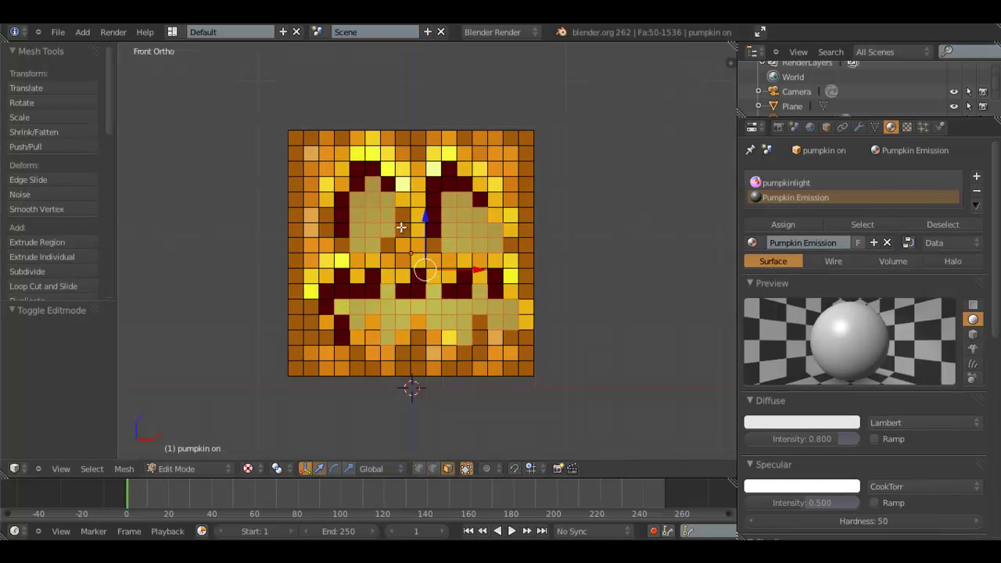
pyautogui.scroll(2, 401, 227)
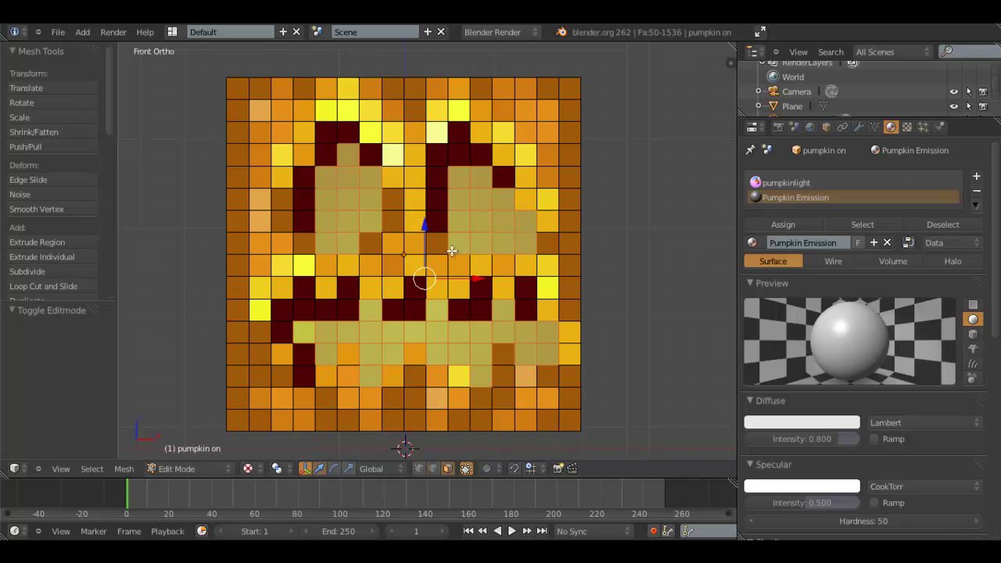
pyautogui.hotkey('ctrl', 'i')
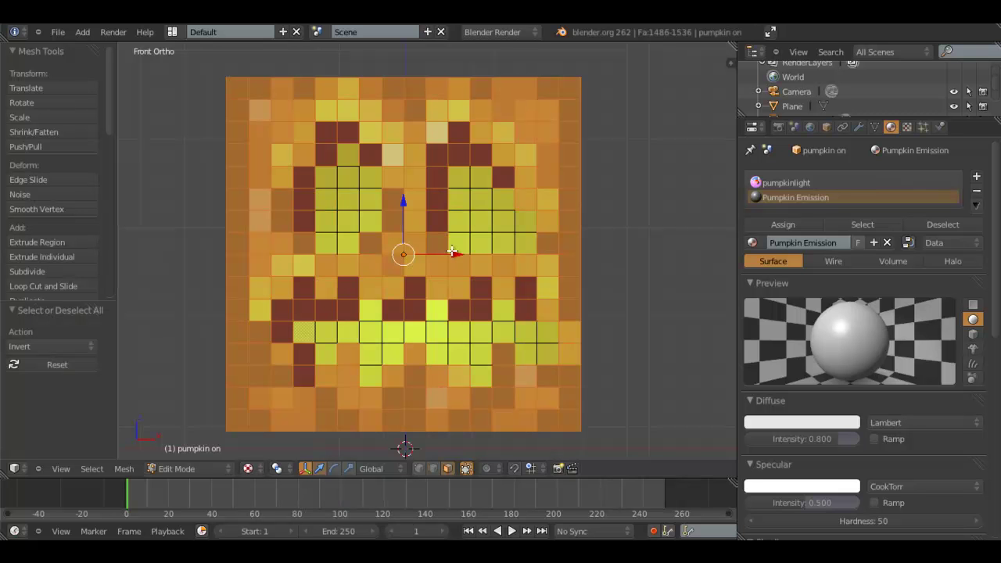
pyautogui.moveTo(572, 266); pyautogui.dragTo(311, 249, button='middle')
pyautogui.press('KP_1')
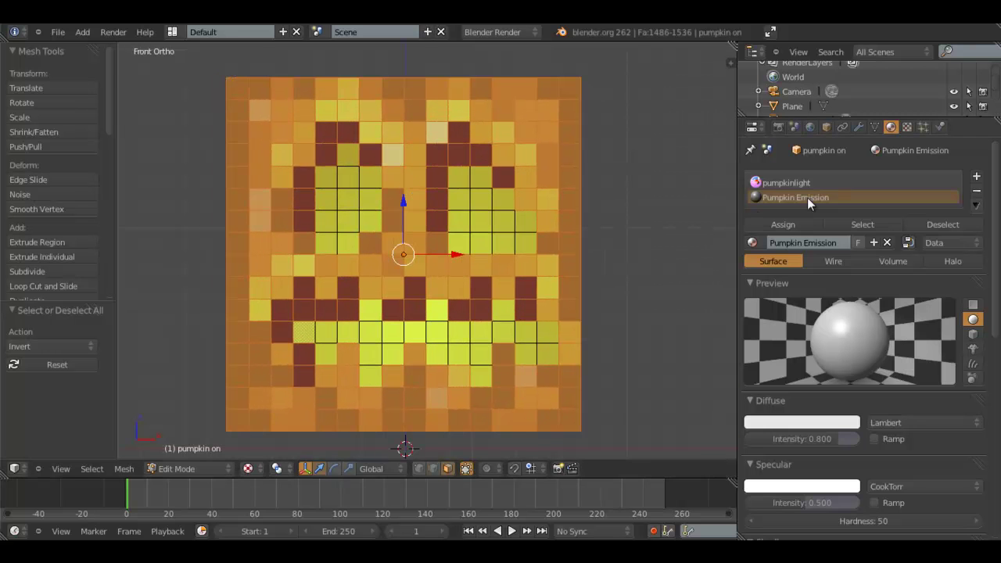
# Rename the pumpkinlight material to Pumpkin and set its Emit value to 0
pyautogui.click(789, 180)
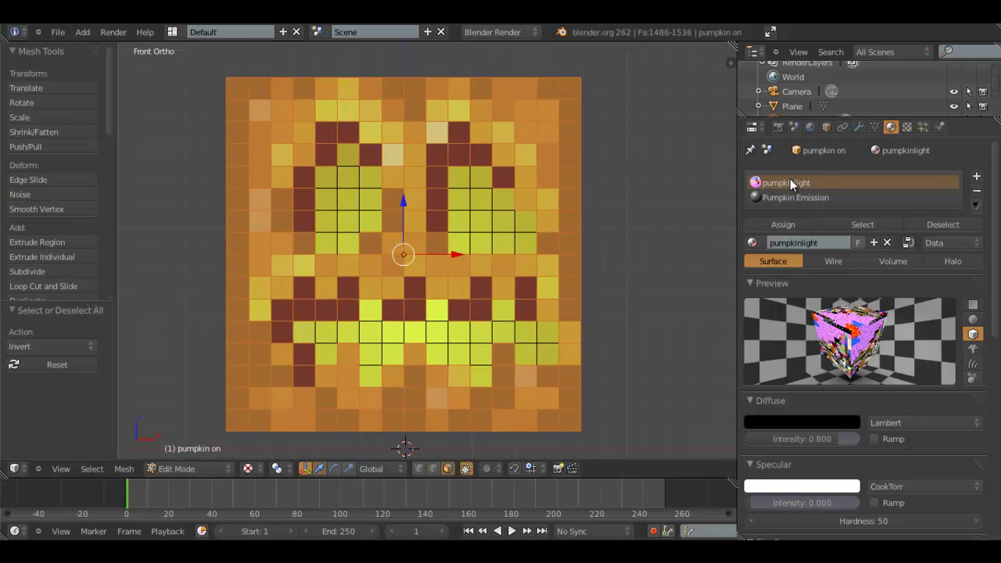
pyautogui.click(822, 243)
pyautogui.write('Pu')
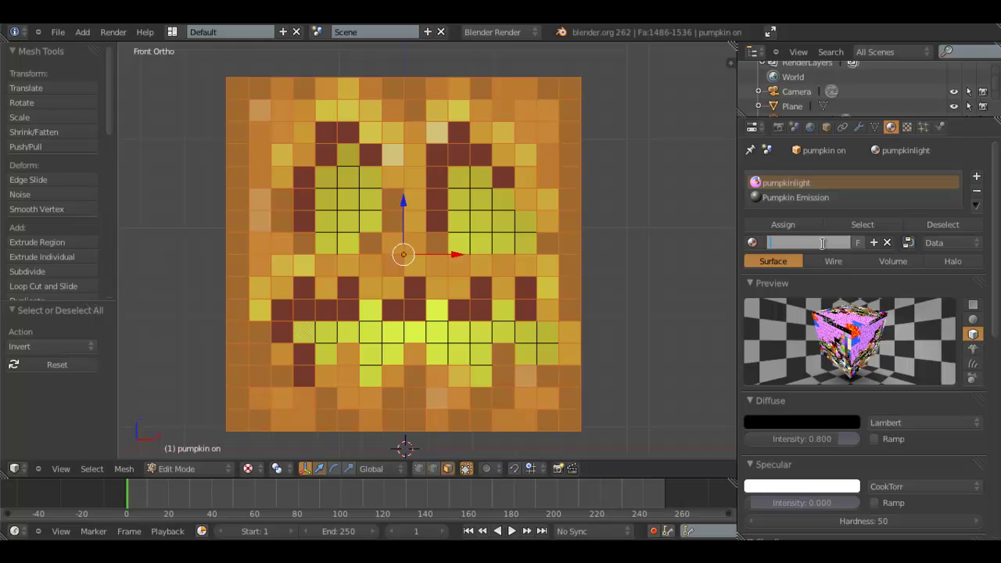
pyautogui.write('um')
pyautogui.press('Return')
pyautogui.scroll(-5, 828, 504)
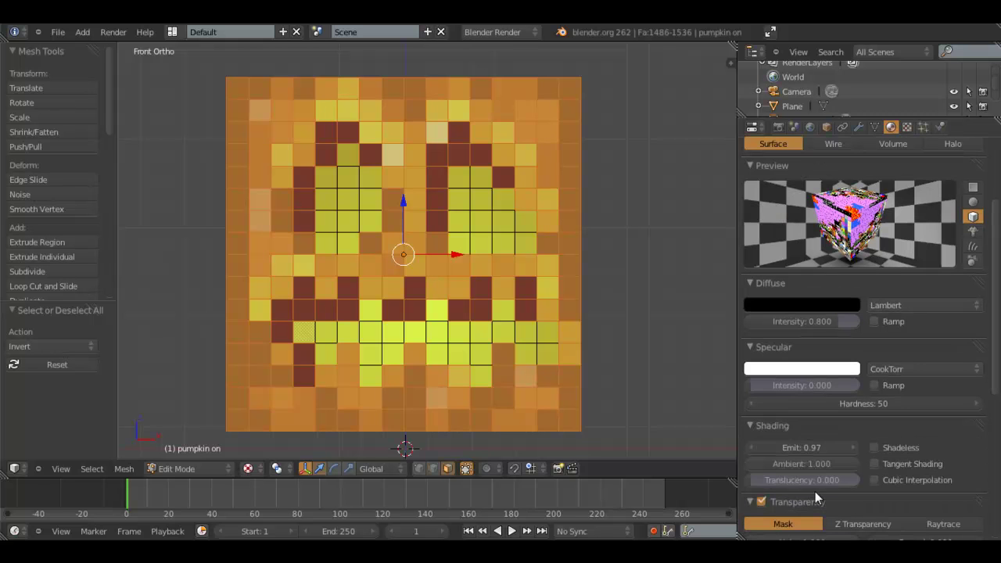
pyautogui.click(810, 446)
pyautogui.write('0')
pyautogui.press('Return')
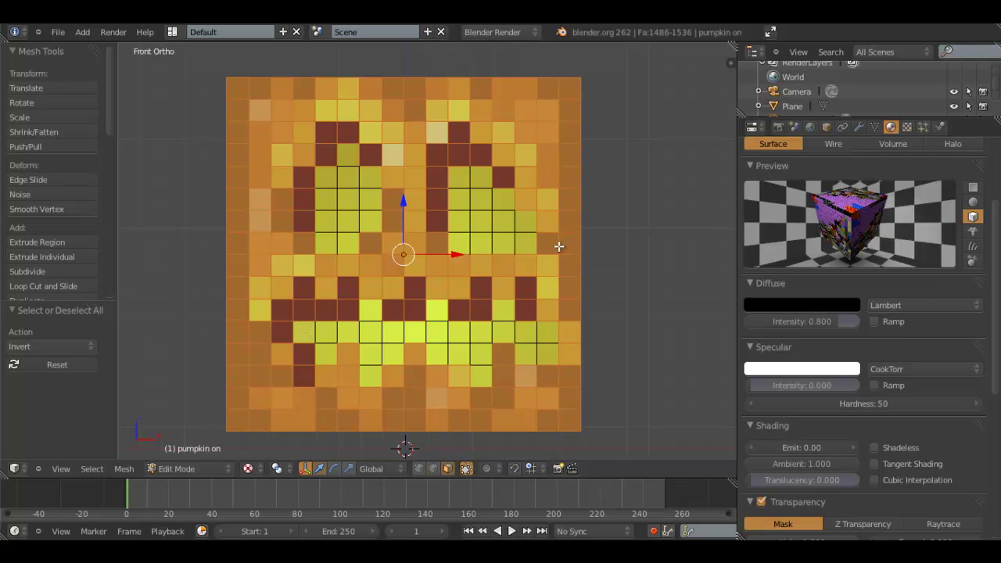
# Assign the Pumpkin material to the selected faces and return to Object Mode
pyautogui.scroll(4, 859, 221)
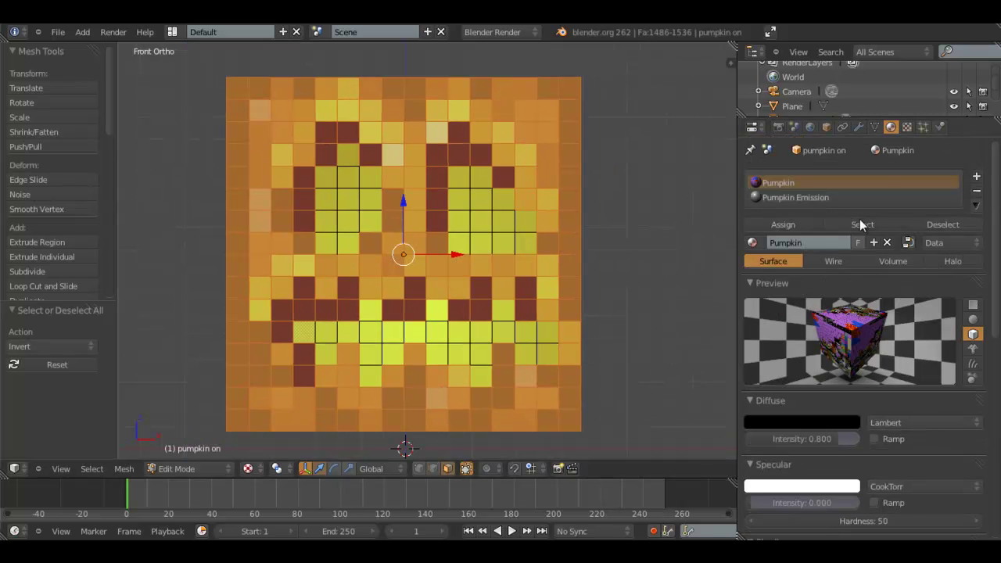
pyautogui.click(786, 222)
pyautogui.press('Tab')
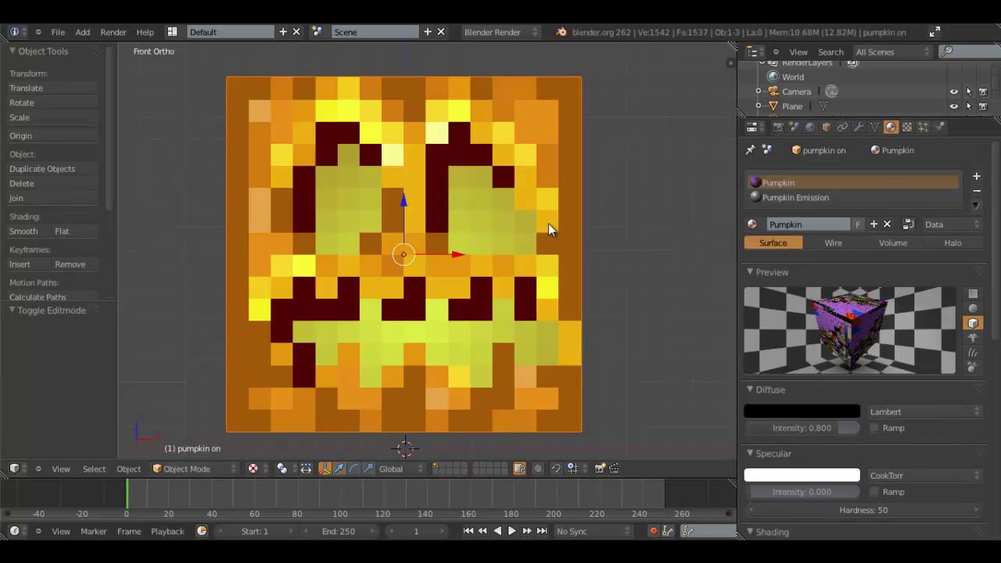
# View the pumpkin block through the camera and set the viewport shading to Solid
pyautogui.moveTo(548, 223); pyautogui.dragTo(483, 238, button='middle')
pyautogui.press('KP_0')
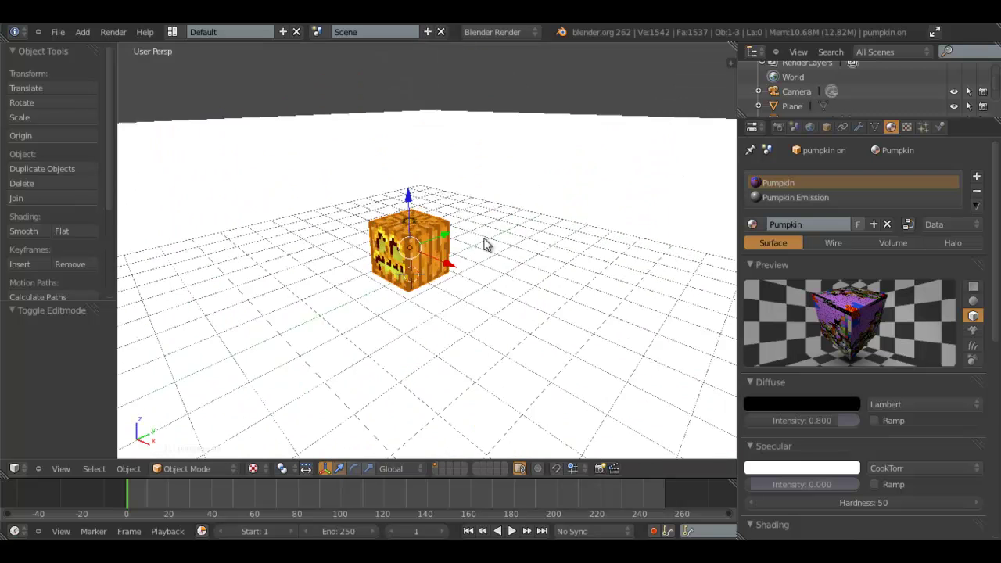
pyautogui.press('Home')
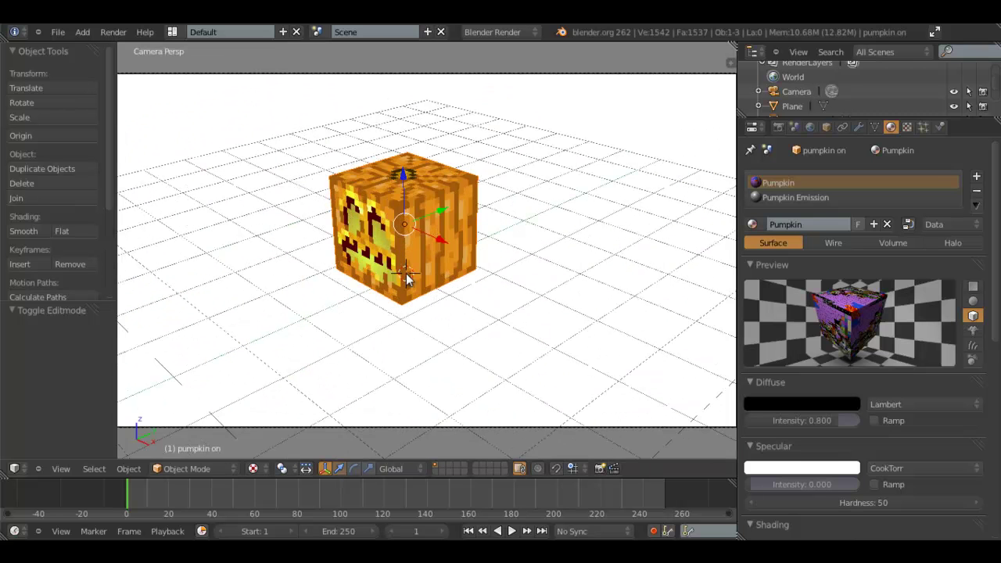
pyautogui.click(269, 467)
pyautogui.click(274, 419)
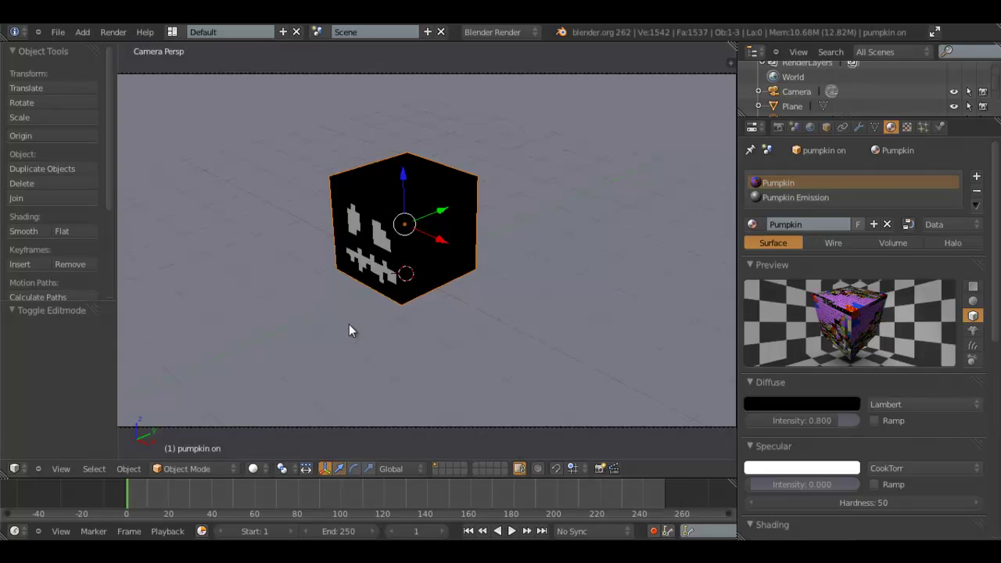
# Examine the pumpkin's face from the front to check which areas carry the emission material
pyautogui.moveTo(349, 324); pyautogui.dragTo(393, 318, button='middle')
pyautogui.scroll(-10, 397, 319)
pyautogui.press('KP_1')
pyautogui.scroll(4, 272, 344)
pyautogui.keyDown('shift'); pyautogui.moveTo(279, 356); pyautogui.dragTo(455, 230, button='middle'); pyautogui.keyUp('shift')
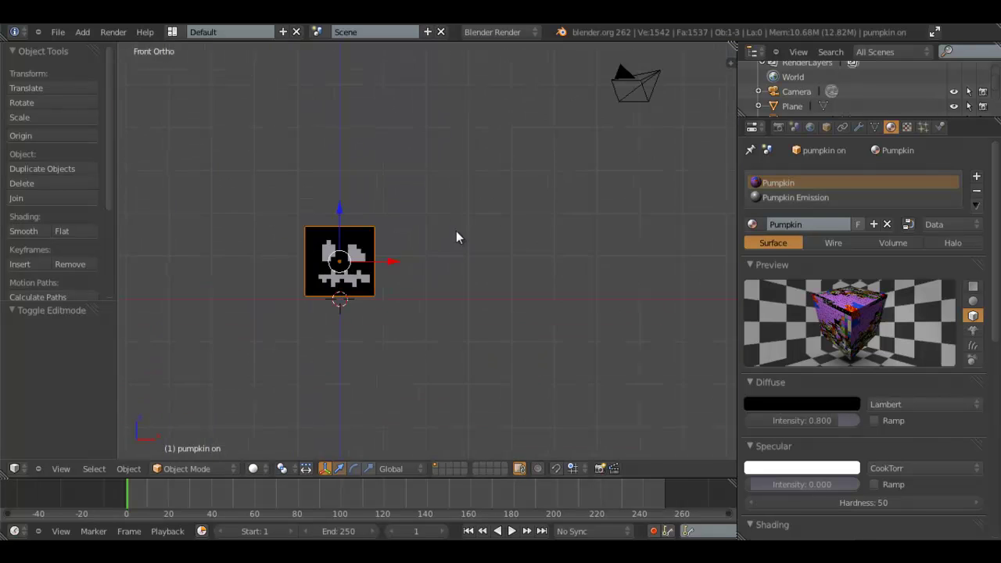
pyautogui.scroll(6, 438, 248)
pyautogui.keyDown('shift'); pyautogui.moveTo(231, 269); pyautogui.dragTo(470, 225, button='middle'); pyautogui.keyUp('shift')
pyautogui.scroll(3, 473, 232)
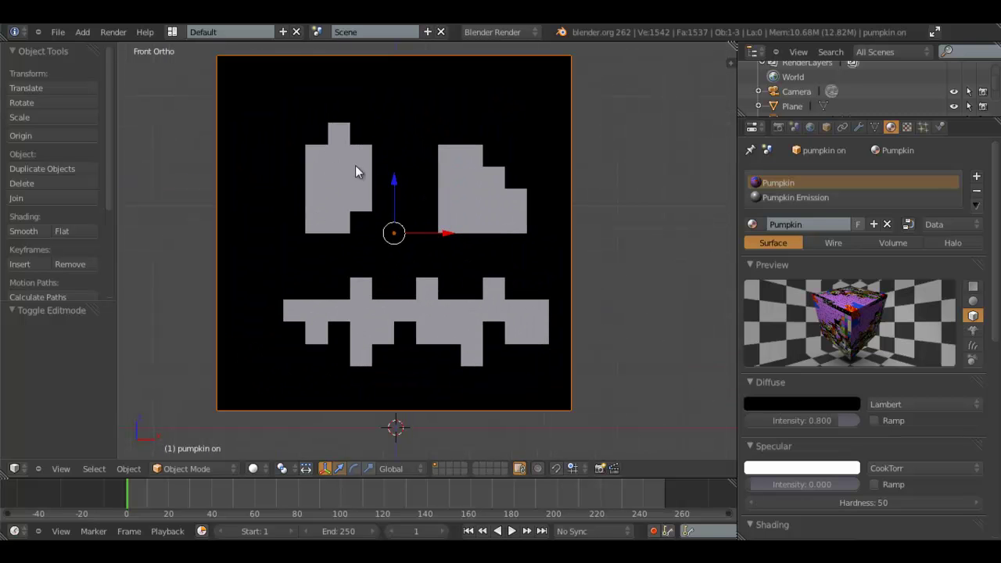
# Give the Pumpkin Emission material a dark golden-yellow diffuse color
pyautogui.click(811, 193)
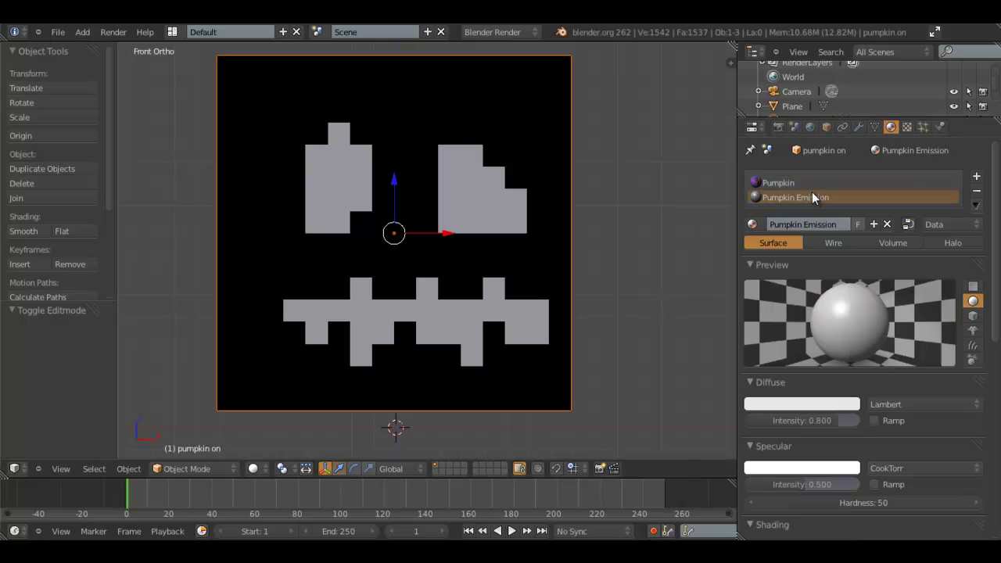
pyautogui.scroll(-4, 502, 234)
pyautogui.moveTo(504, 234); pyautogui.dragTo(366, 291, button='middle')
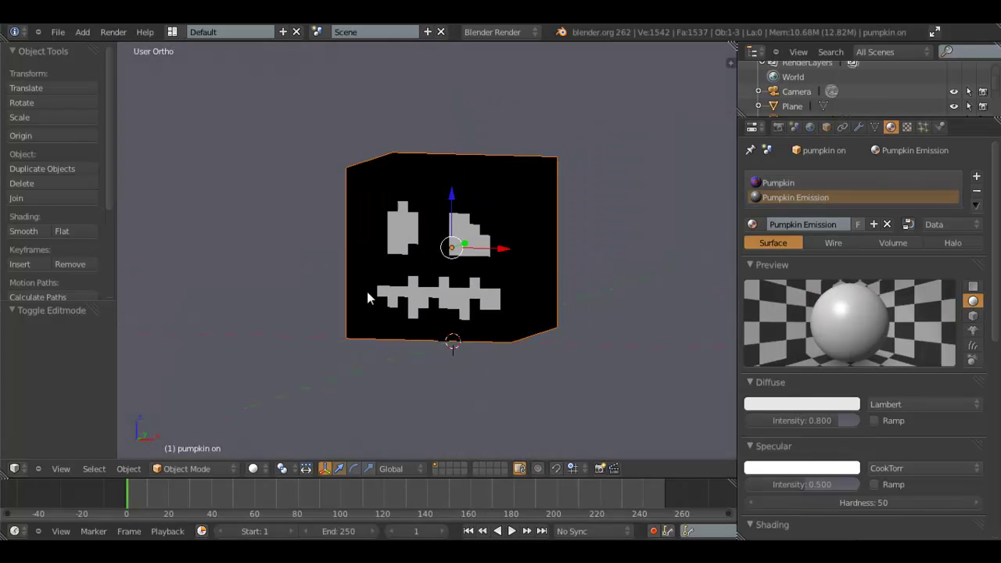
pyautogui.scroll(4, 420, 288)
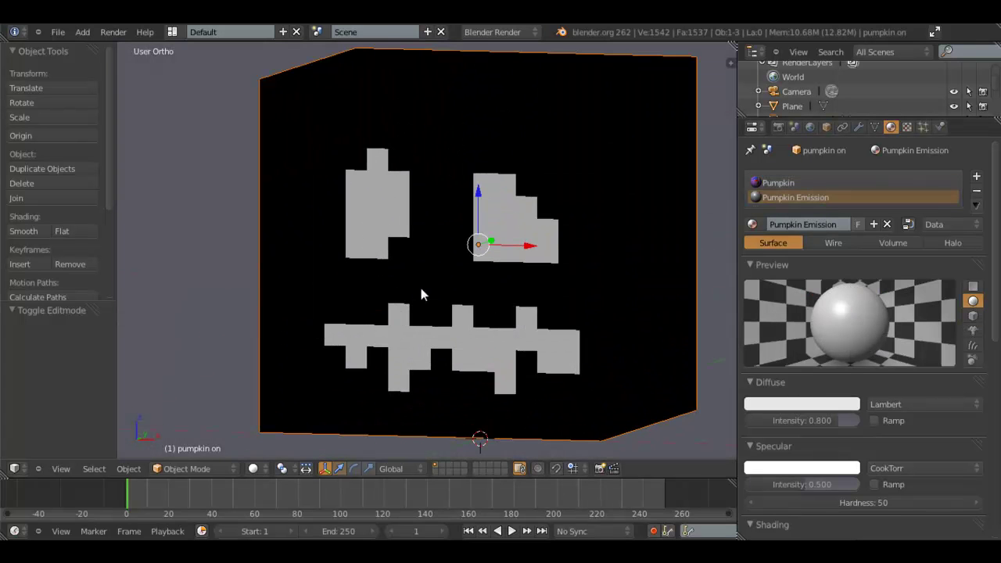
pyautogui.click(812, 403)
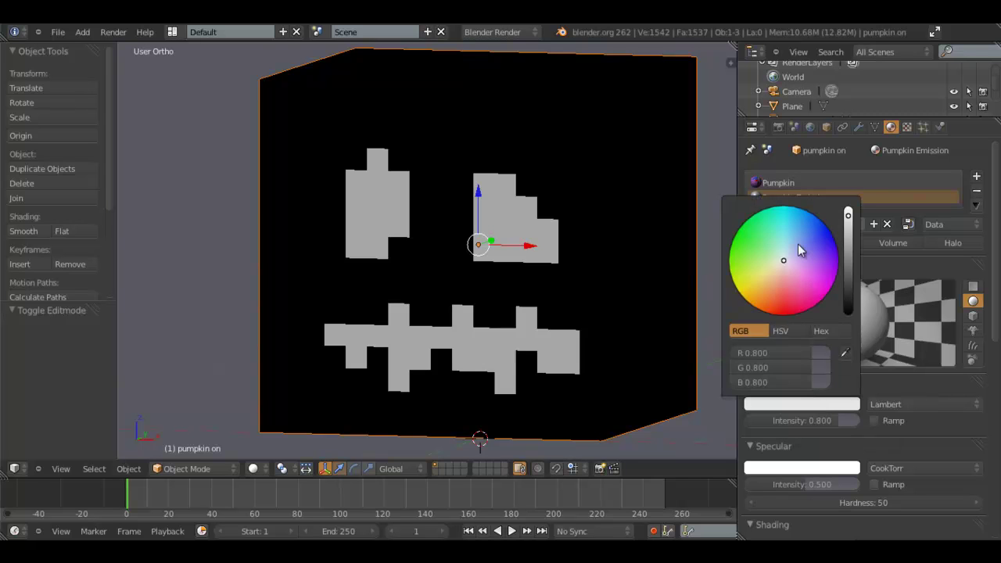
pyautogui.moveTo(797, 244); pyautogui.dragTo(746, 298)
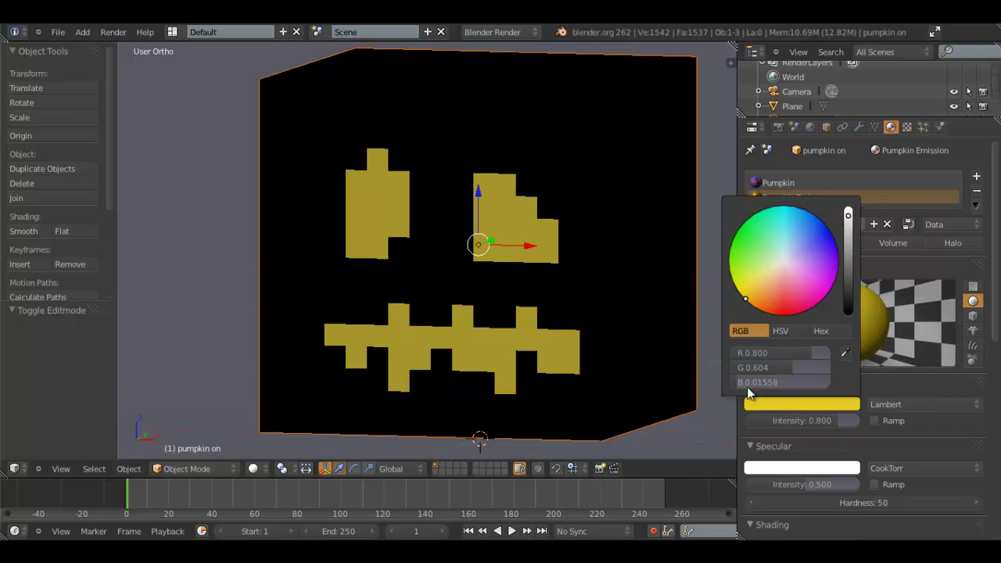
pyautogui.moveTo(847, 213); pyautogui.dragTo(848, 230)
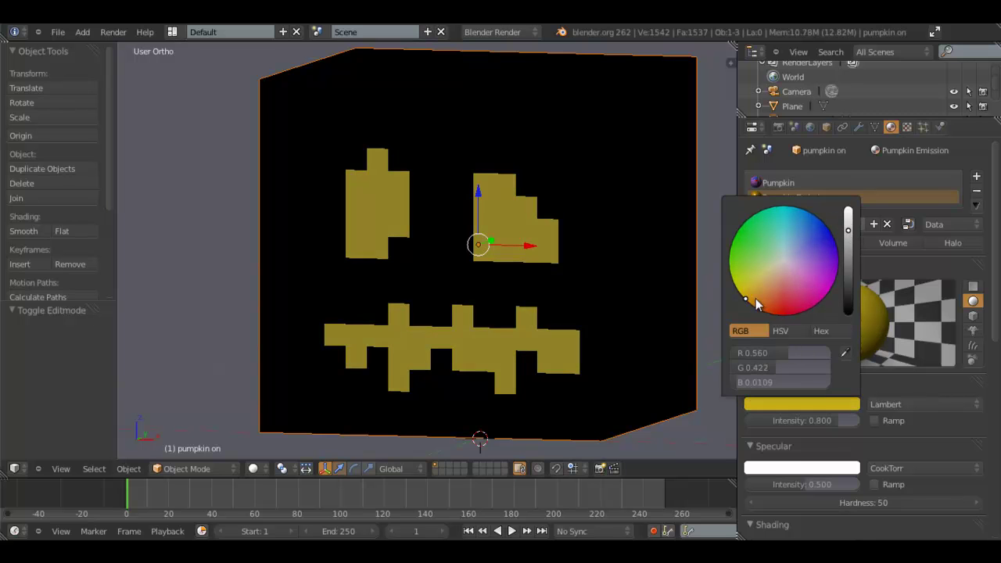
pyautogui.moveTo(758, 303); pyautogui.dragTo(746, 310)
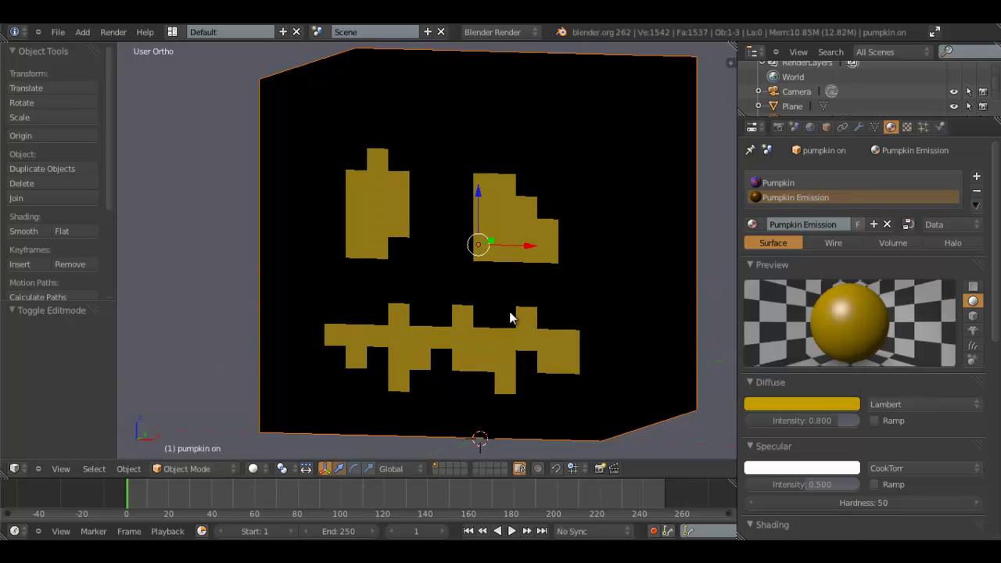
# Set the Pumpkin Emission material's specular intensity to 0.2 and its hardness to 100
pyautogui.scroll(-5, 509, 312)
pyautogui.scroll(4, 518, 310)
pyautogui.scroll(-3, 862, 388)
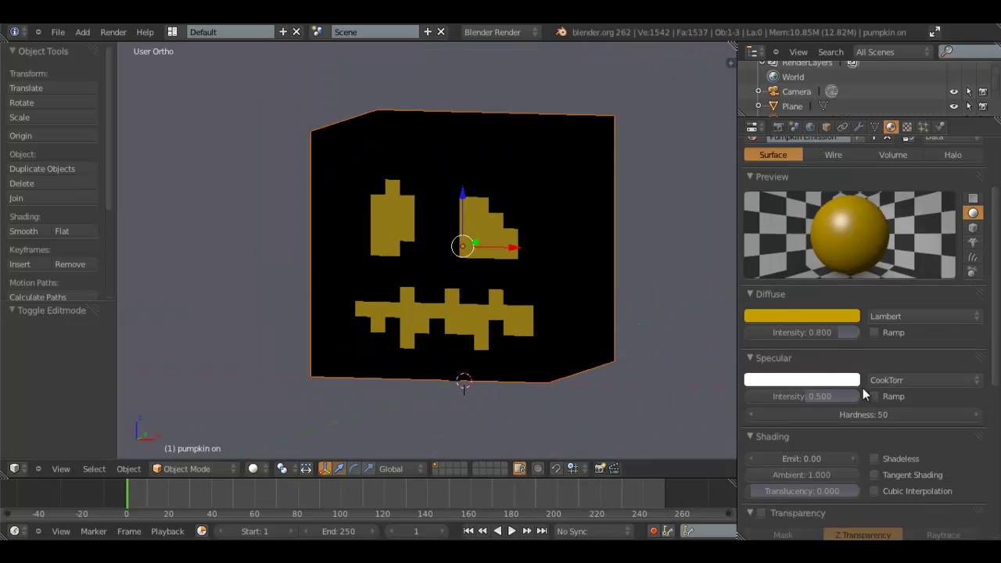
pyautogui.moveTo(813, 396)
pyautogui.mouseDown()
pyautogui.moveTo(543, 404)
pyautogui.moveTo(781, 401)
pyautogui.moveTo(796, 391)
pyautogui.mouseUp()
pyautogui.click(796, 392)
pyautogui.write('.')
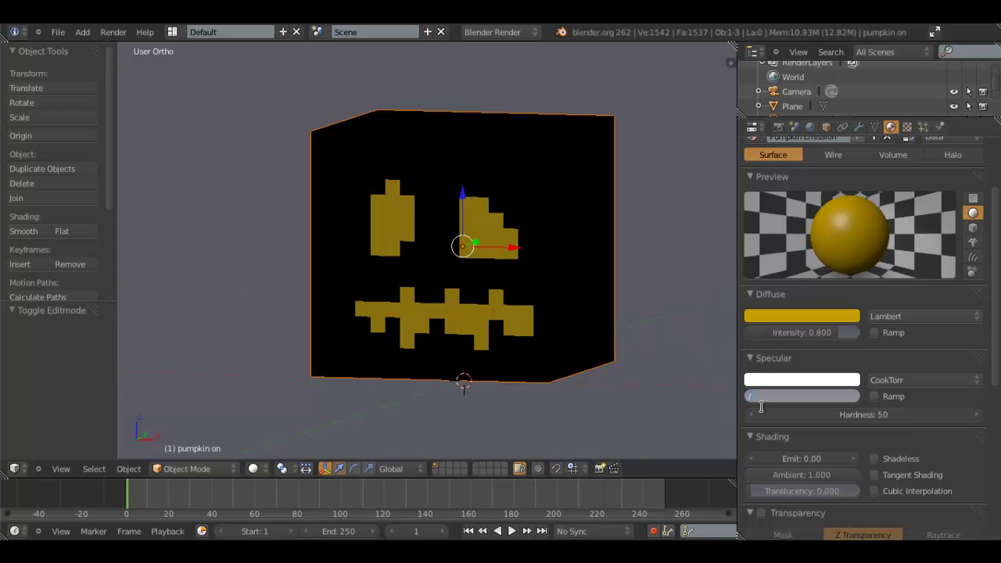
pyautogui.write('.2')
pyautogui.press('Return')
pyautogui.click(820, 414)
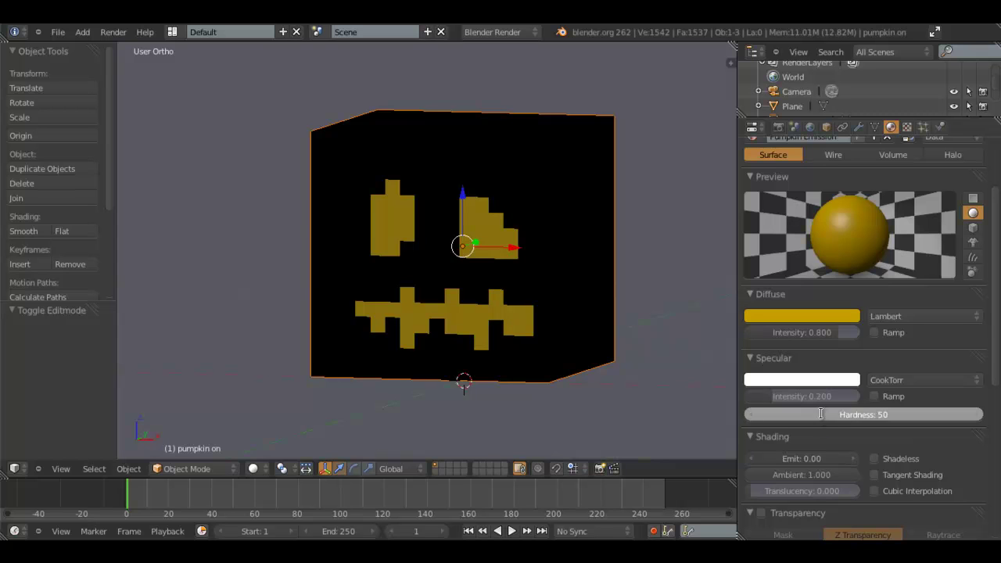
pyautogui.press('BackSpace')
pyautogui.write('100')
pyautogui.press('Return')
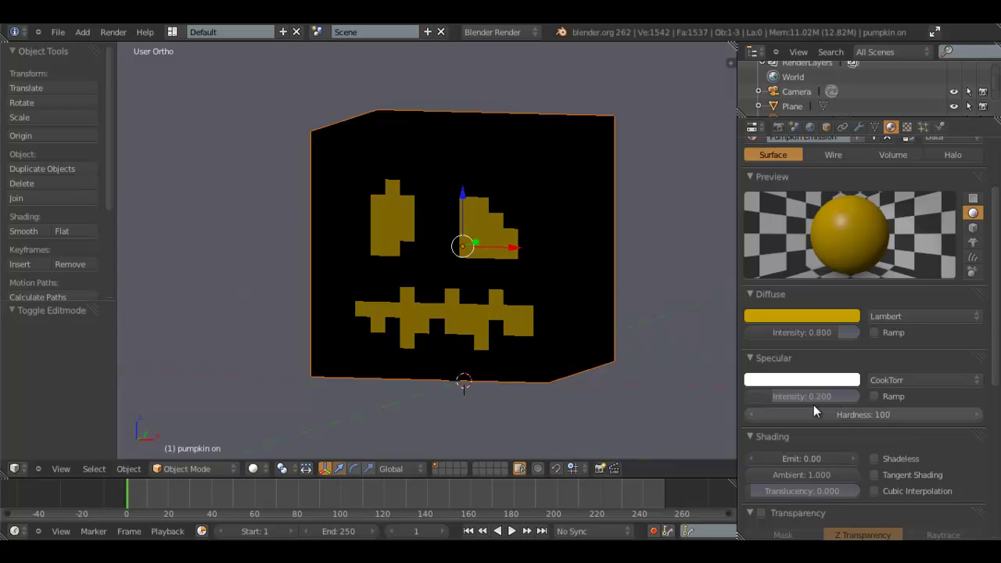
# Collapse the Specular and Shading settings of the Pumpkin Emission material
pyautogui.click(769, 357)
pyautogui.click(780, 376)
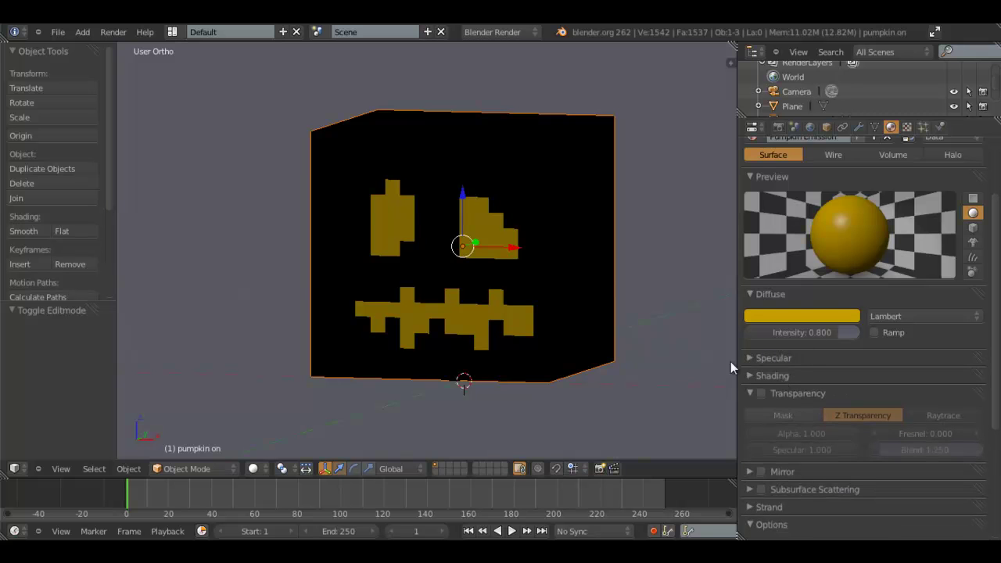
pyautogui.scroll(-3, 733, 207)
pyautogui.scroll(4, 733, 207)
pyautogui.moveTo(727, 210); pyautogui.dragTo(795, 297, button='middle')
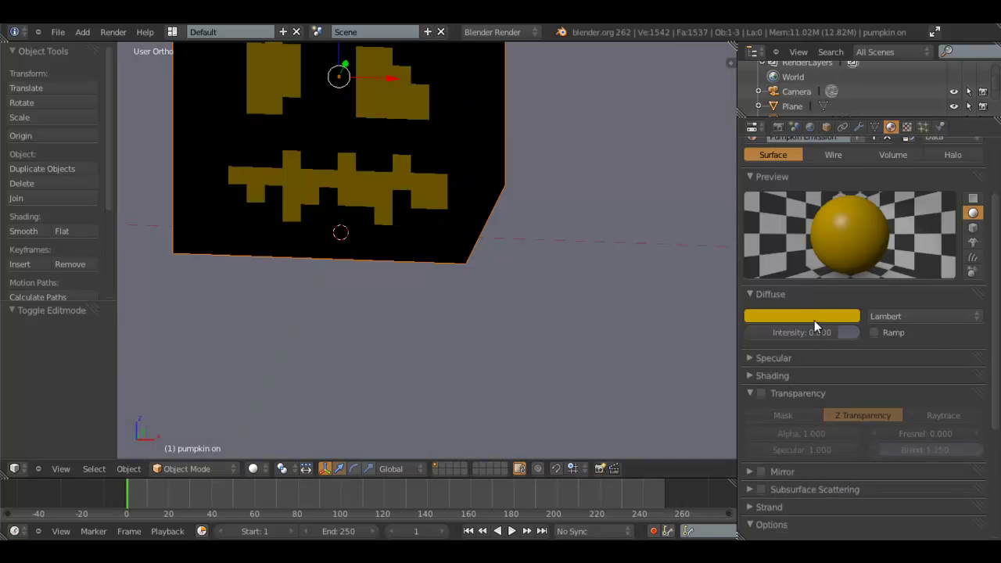
# Change the Pumpkin Emission diffuse color to orange, about R 0.869, G 0.327, B 0.021, and raise its diffuse intensity to 1.0
pyautogui.click(814, 320)
pyautogui.moveTo(849, 126); pyautogui.dragTo(848, 123)
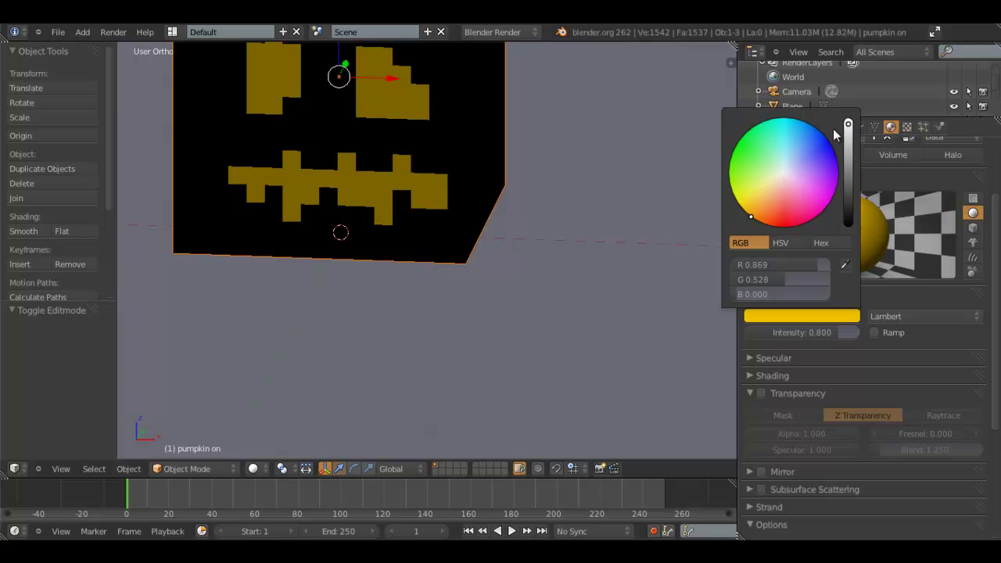
pyautogui.moveTo(752, 215); pyautogui.dragTo(765, 227)
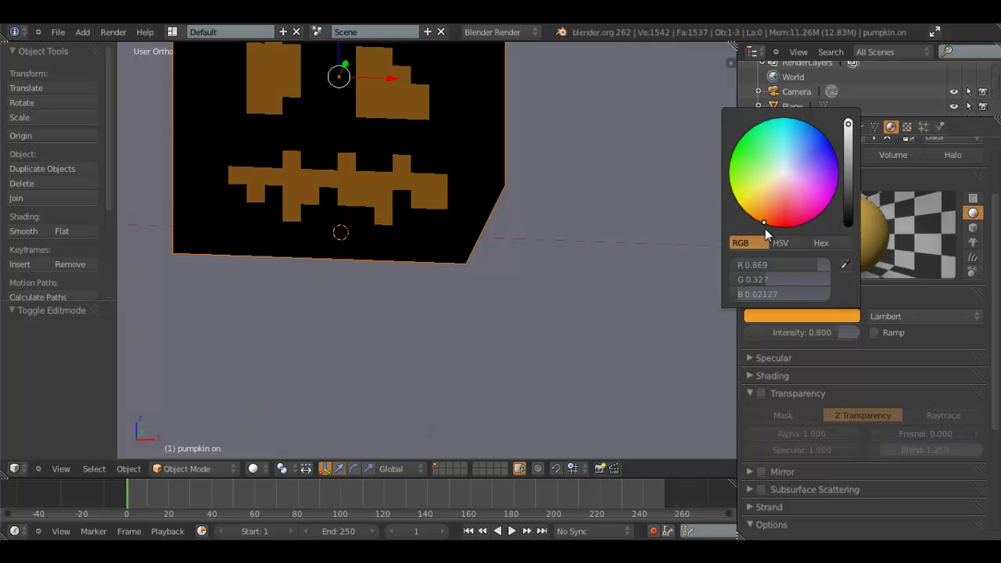
pyautogui.scroll(-1, 668, 223)
pyautogui.moveTo(848, 332); pyautogui.dragTo(871, 332)
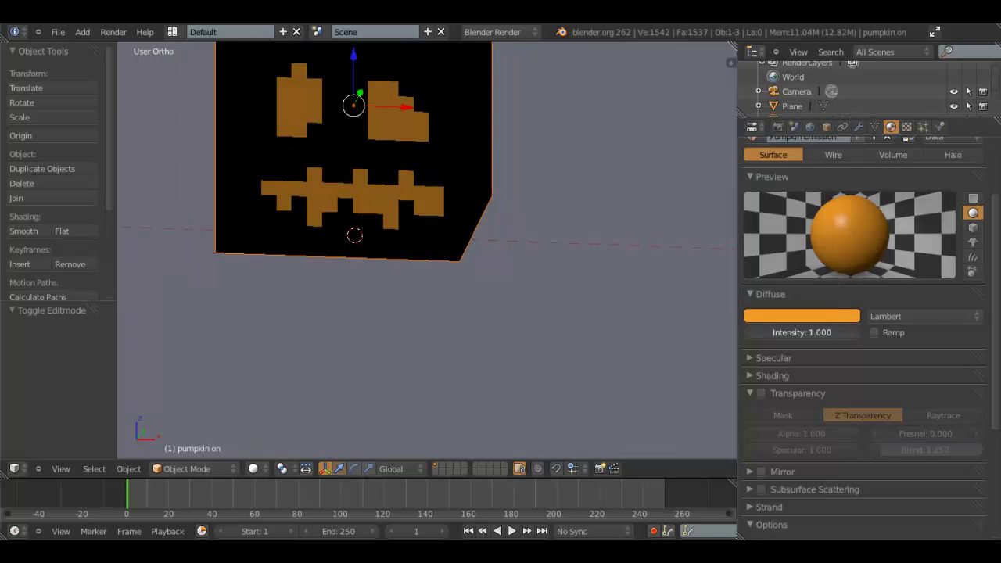
# Enable Blend Sky for the world and set the horizon color to a muted tan, about R 0.296, G 0.251, B 0.126
pyautogui.moveTo(553, 244); pyautogui.dragTo(533, 233, button='middle')
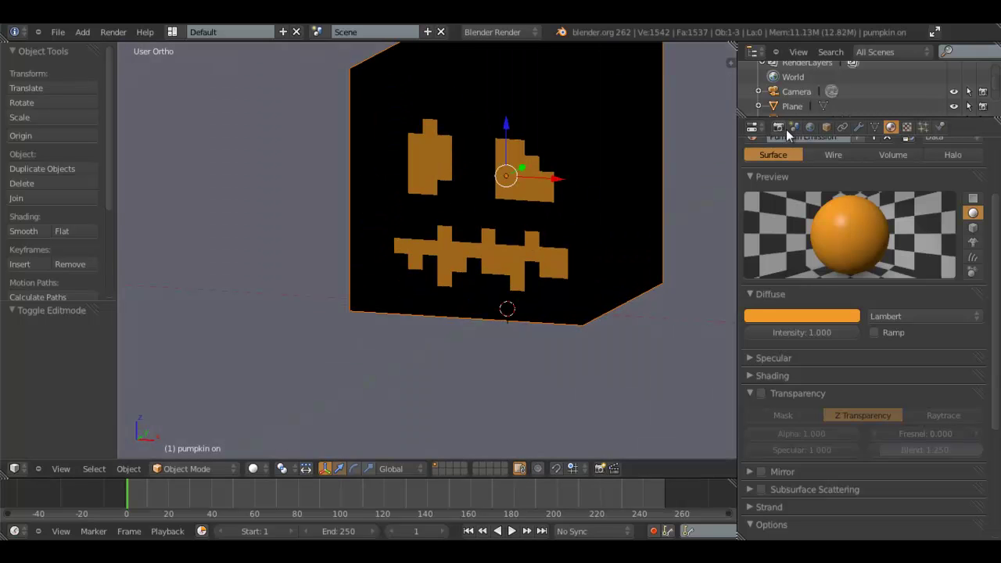
pyautogui.click(809, 127)
pyautogui.click(859, 338)
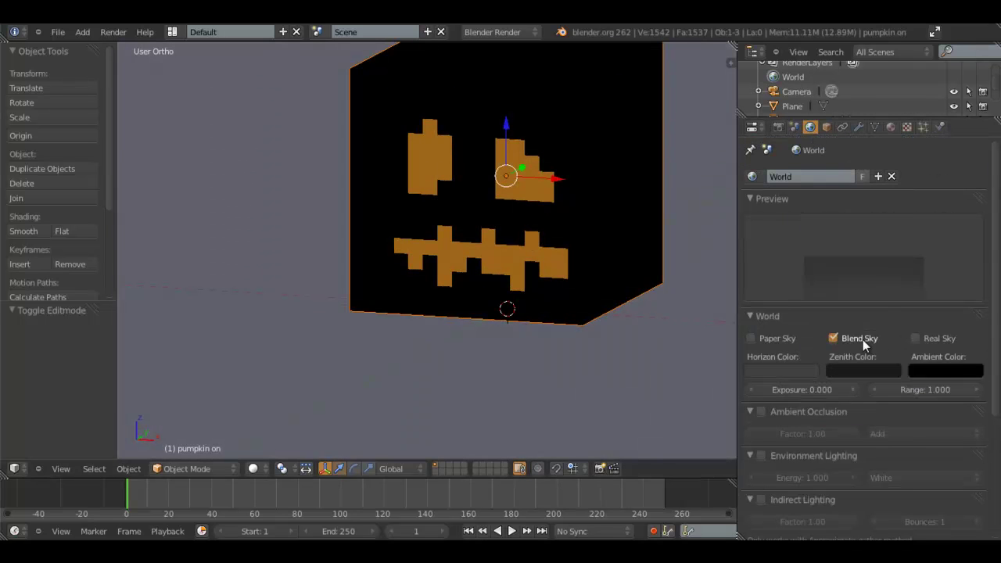
pyautogui.click(781, 370)
pyautogui.moveTo(870, 275); pyautogui.dragTo(865, 219)
pyautogui.click(781, 251)
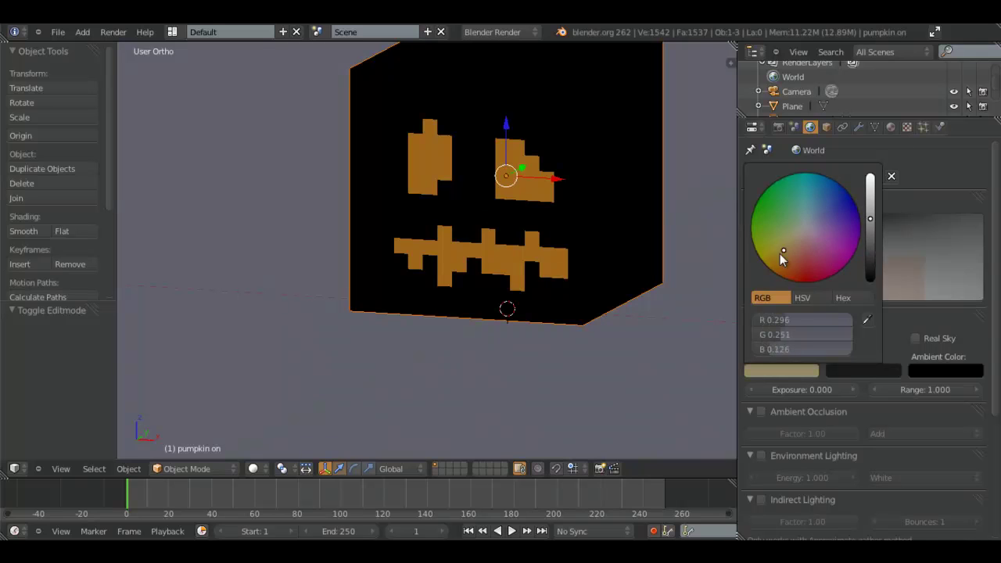
# Set the world's zenith color to lavender, about R 0.358, G 0.287, B 0.507
pyautogui.click(850, 369)
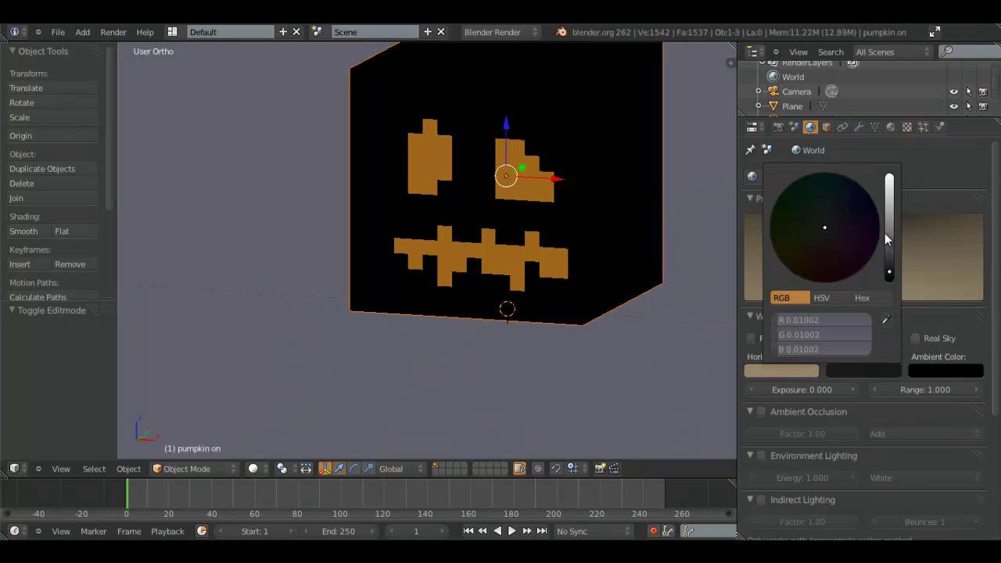
pyautogui.click(889, 201)
pyautogui.moveTo(840, 220); pyautogui.dragTo(848, 223)
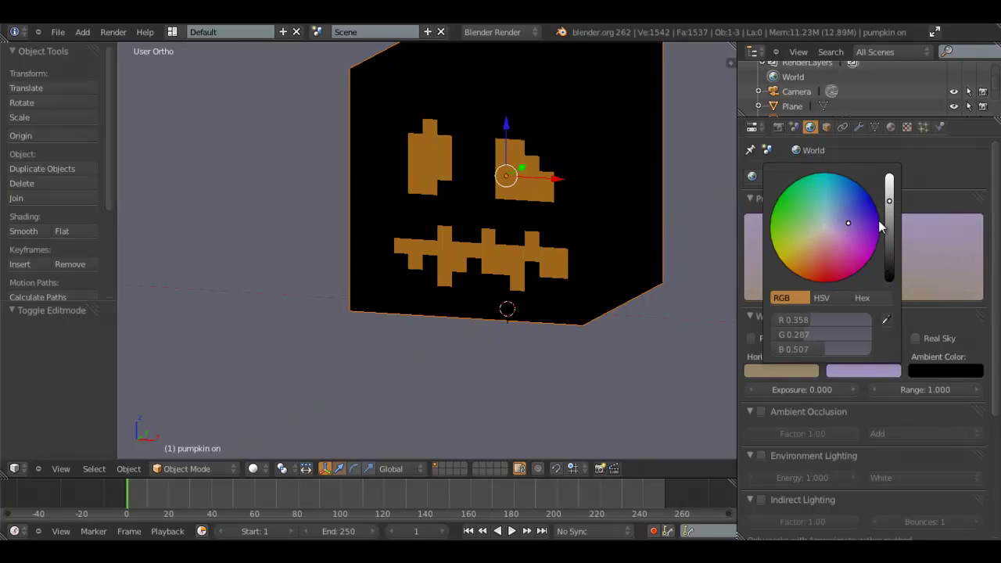
# Enable Ambient Occlusion for the world with a factor of 0.2 and the Multiply blend mode
pyautogui.scroll(-2, 806, 383)
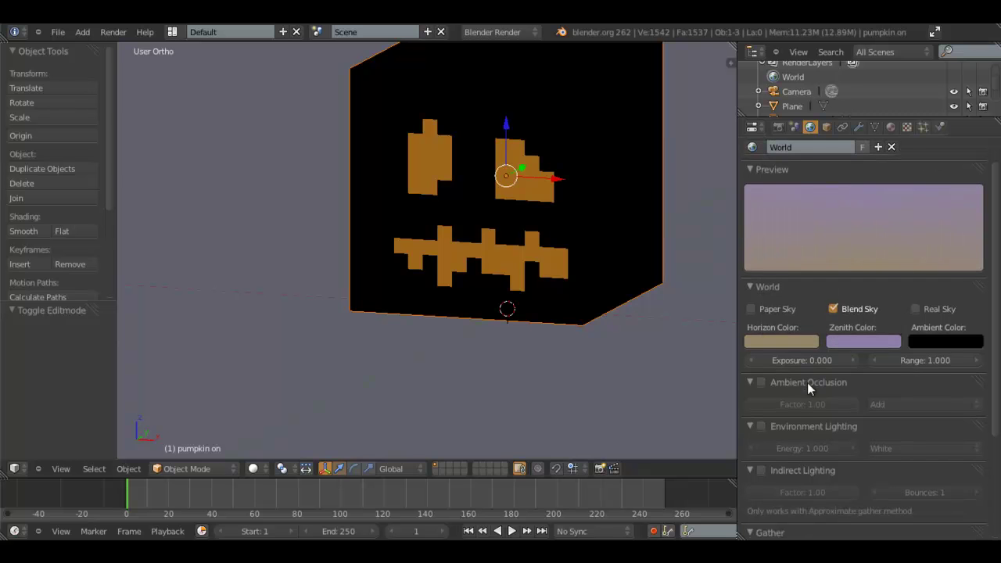
pyautogui.click(769, 384)
pyautogui.click(787, 404)
pyautogui.write('0.2')
pyautogui.press('Return')
pyautogui.click(877, 403)
pyautogui.click(891, 388)
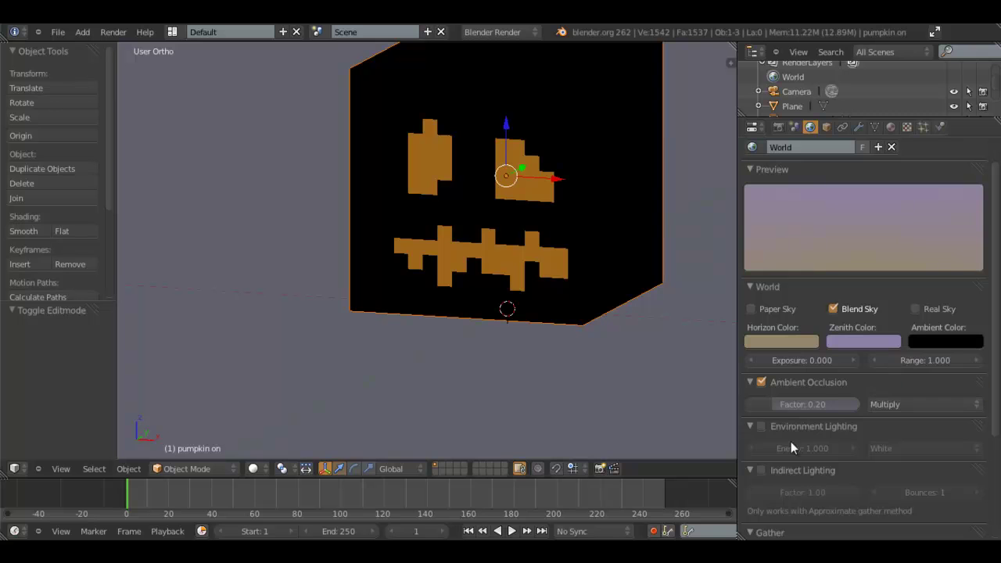
# Enable Indirect Lighting with the Approximate gather method, and Environment Lighting with energy 0.1 using Sky Color
pyautogui.click(762, 470)
pyautogui.scroll(-5, 826, 469)
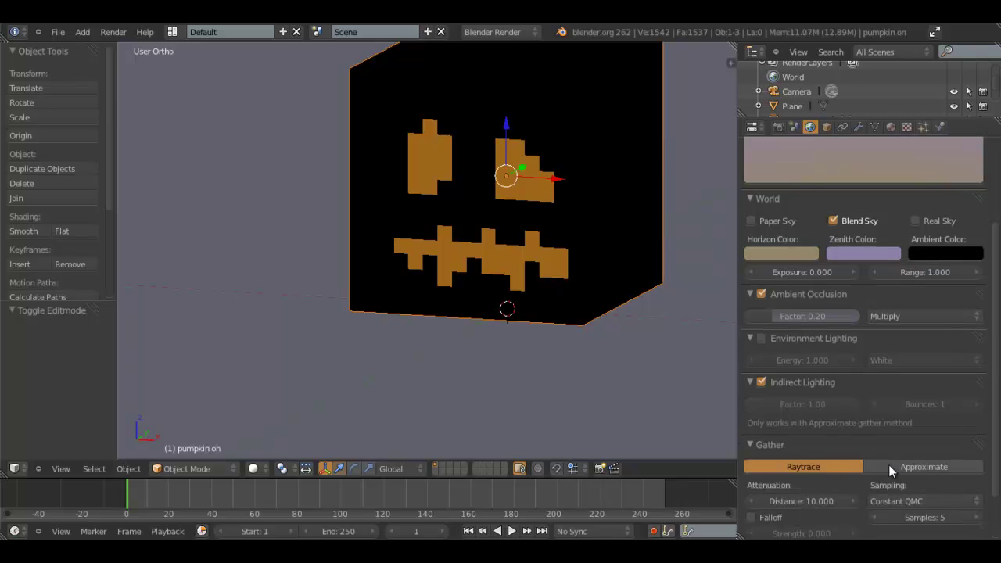
pyautogui.click(761, 340)
pyautogui.click(798, 360)
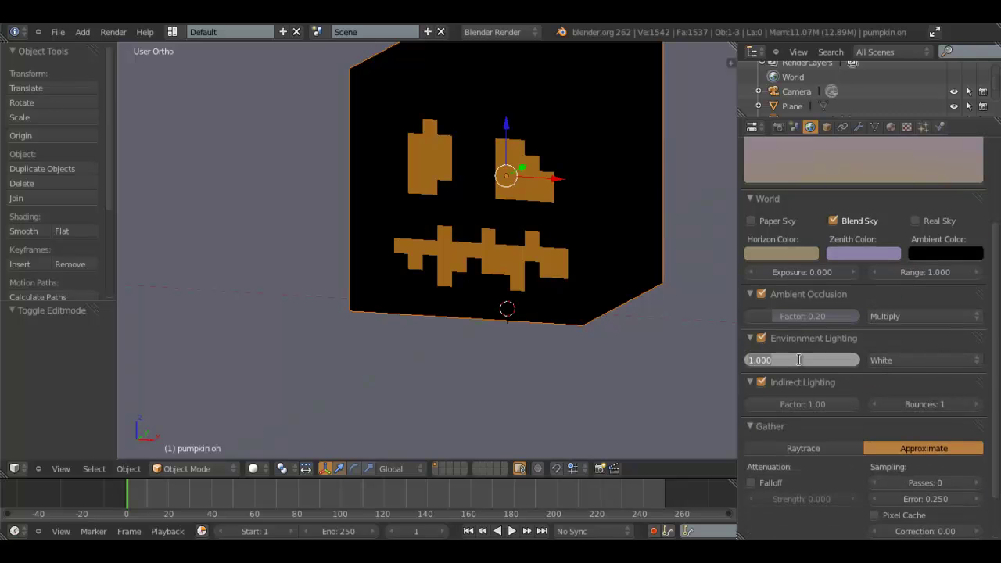
pyautogui.write('0.1')
pyautogui.press('Return')
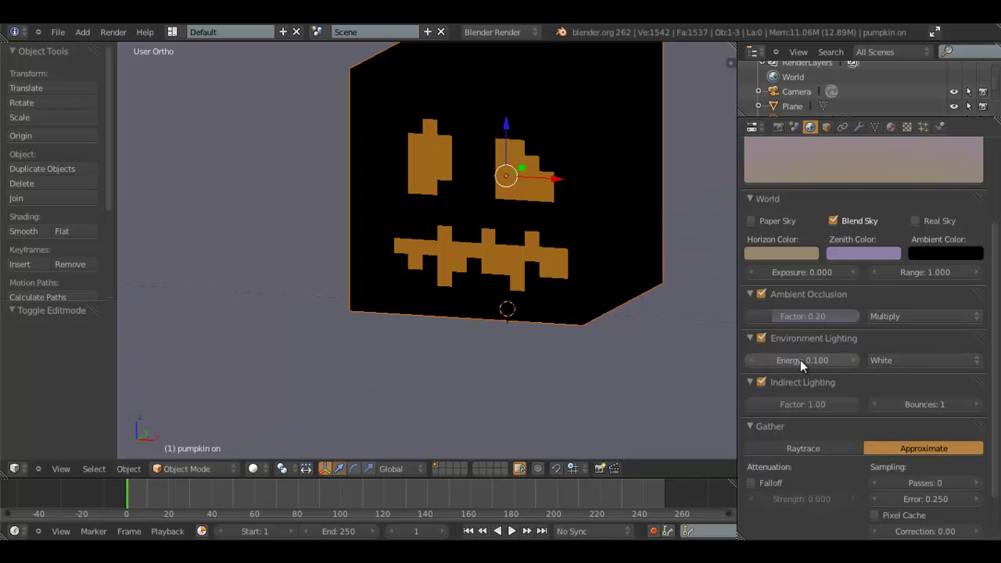
pyautogui.click(896, 362)
pyautogui.click(897, 332)
pyautogui.scroll(-5, 612, 248)
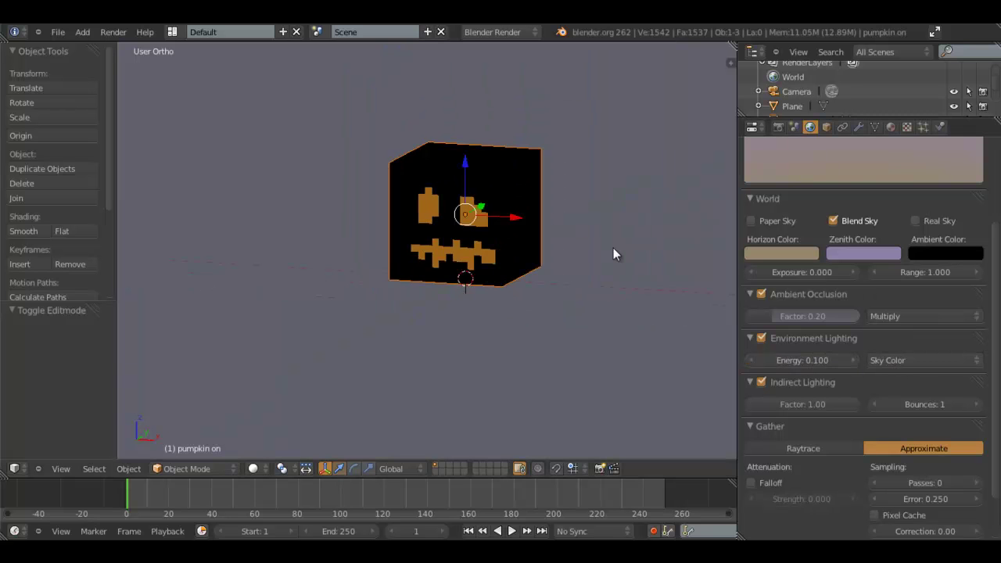
pyautogui.moveTo(613, 248); pyautogui.dragTo(422, 318, button='middle')
pyautogui.scroll(4, 420, 320)
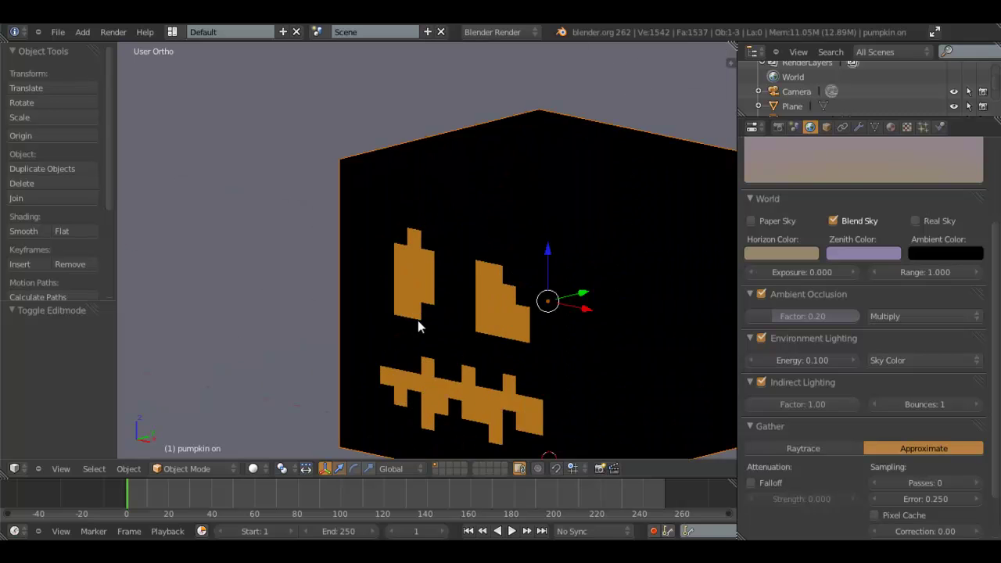
pyautogui.keyDown('shift'); pyautogui.moveTo(534, 371); pyautogui.dragTo(505, 335, button='middle'); pyautogui.keyUp('shift')
pyautogui.scroll(2, 506, 331)
pyautogui.scroll(-5, 506, 330)
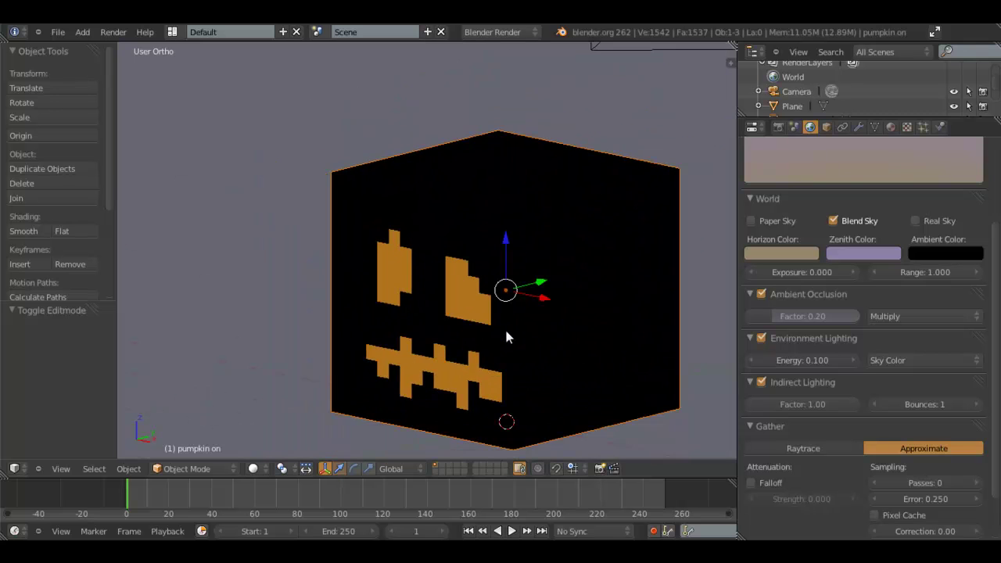
# Set the Pumpkin Emission material's Emit value to 0.9 and collapse its Transparency settings
pyautogui.click(890, 126)
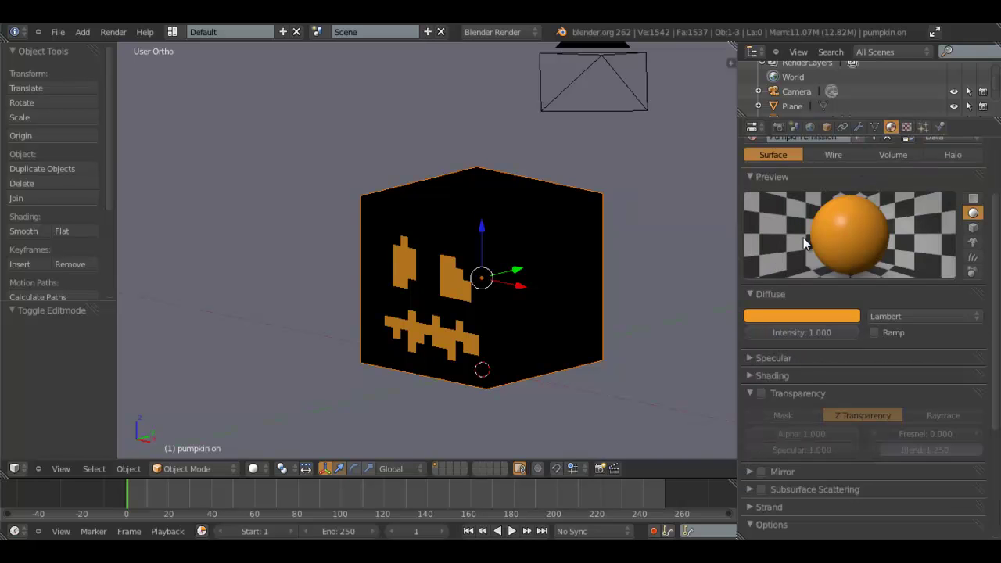
pyautogui.click(792, 394)
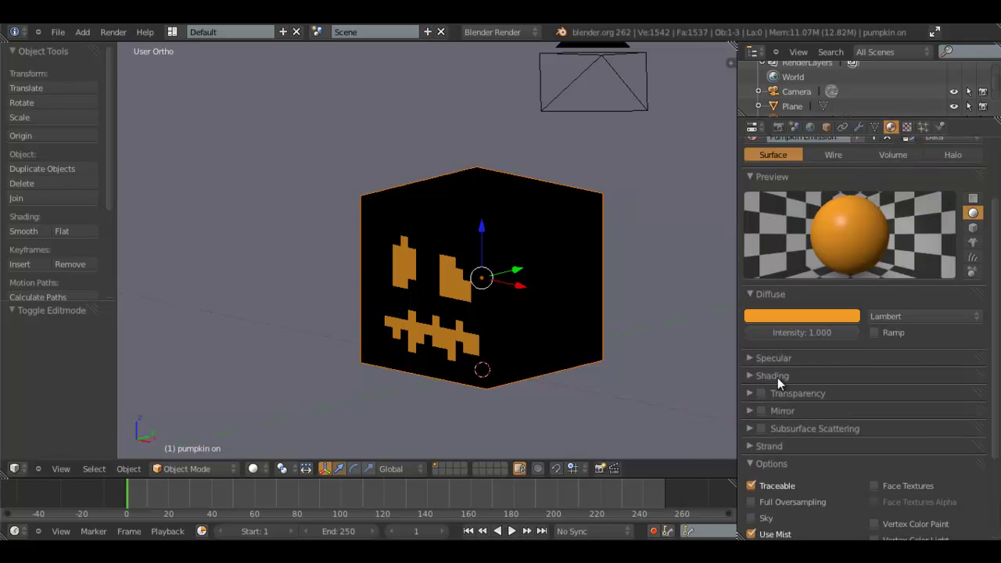
pyautogui.click(777, 376)
pyautogui.click(791, 395)
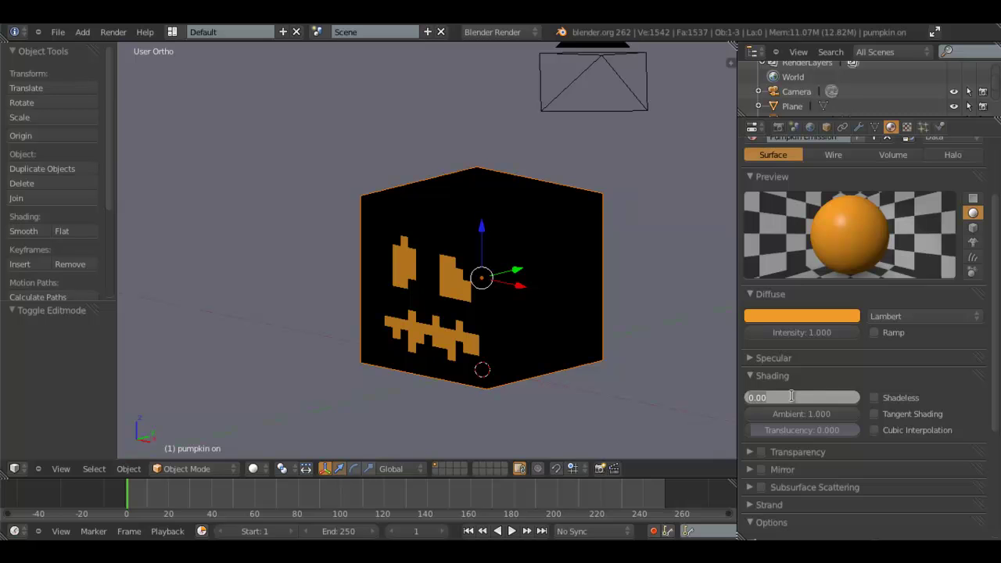
pyautogui.write('0.9')
pyautogui.press('Return')
# Render the scene from the camera to check the glowing face, and close the render result
pyautogui.press('KP_0')
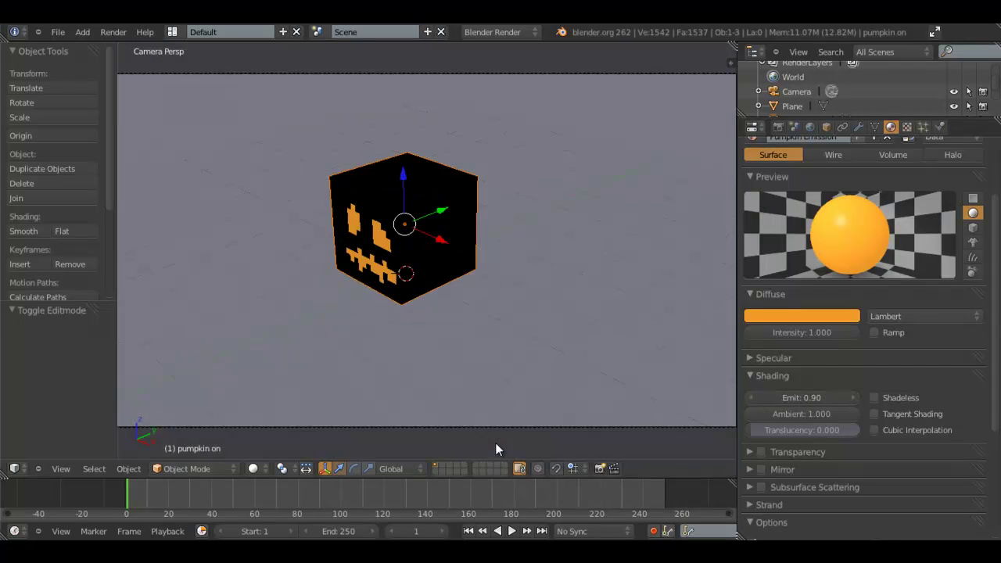
pyautogui.press('F12')
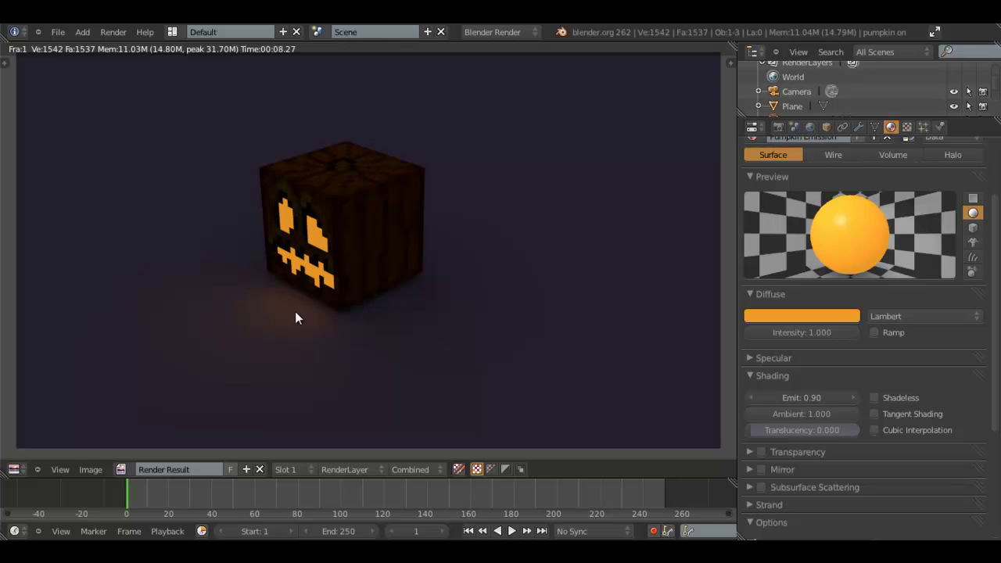
pyautogui.press('Escape')
# Enable the specular color ramp on the Pumpkin Emission material and add two stops at about 0.387 and 0.662
pyautogui.click(770, 375)
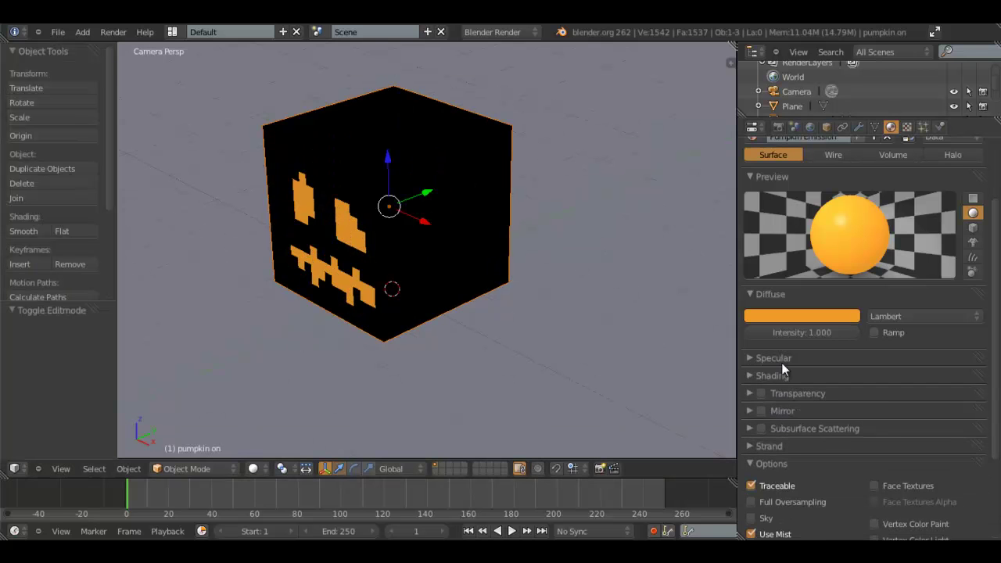
pyautogui.click(778, 358)
pyautogui.click(887, 400)
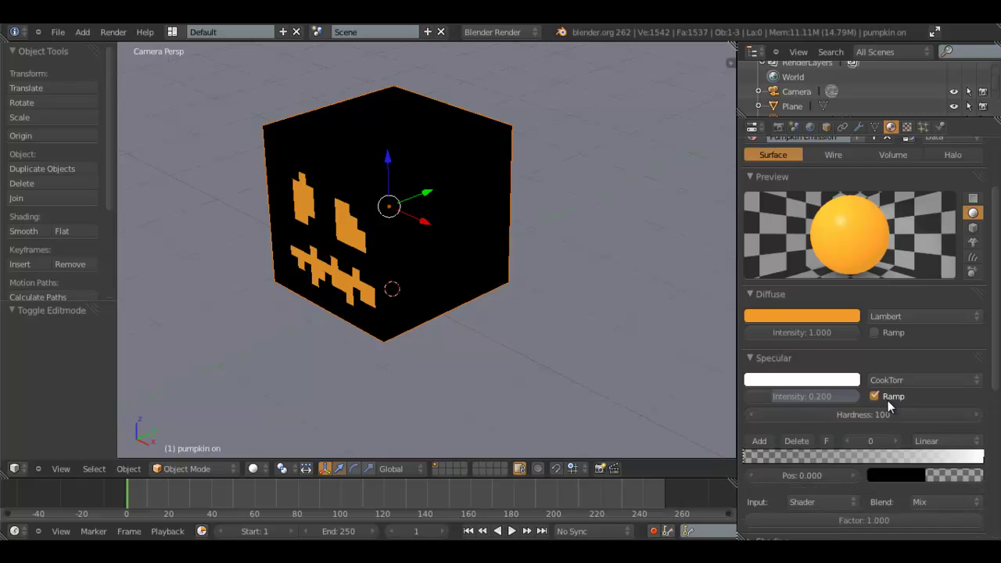
pyautogui.scroll(-3, 883, 391)
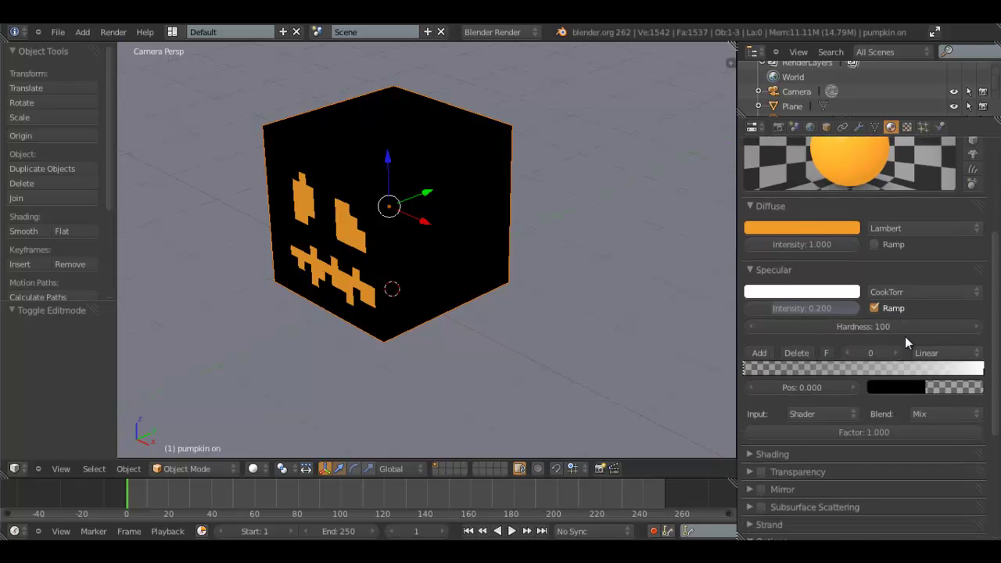
pyautogui.scroll(2, 905, 336)
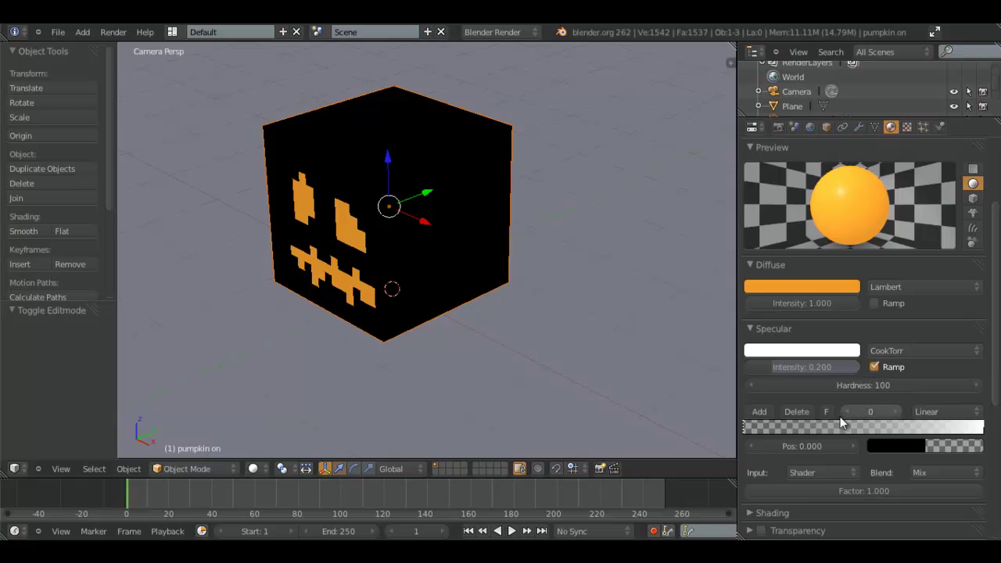
pyautogui.click(762, 413)
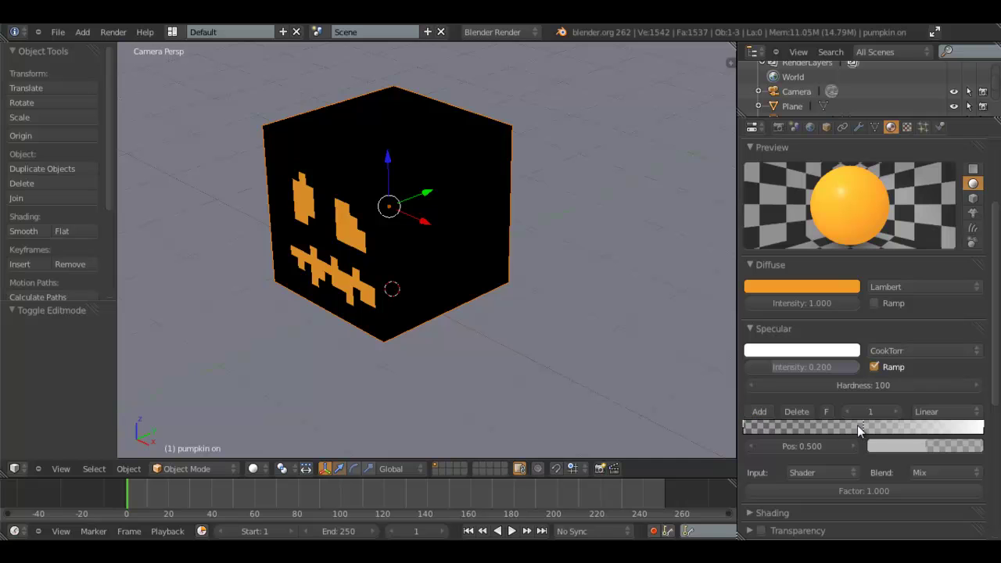
pyautogui.moveTo(863, 429); pyautogui.dragTo(889, 429)
pyautogui.click(752, 412)
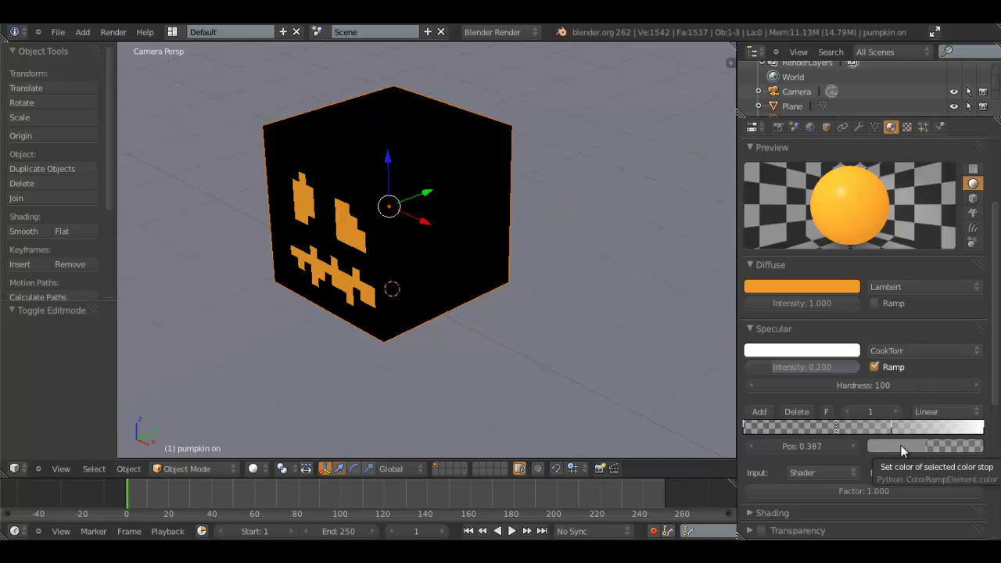
pyautogui.moveTo(891, 428); pyautogui.dragTo(902, 435)
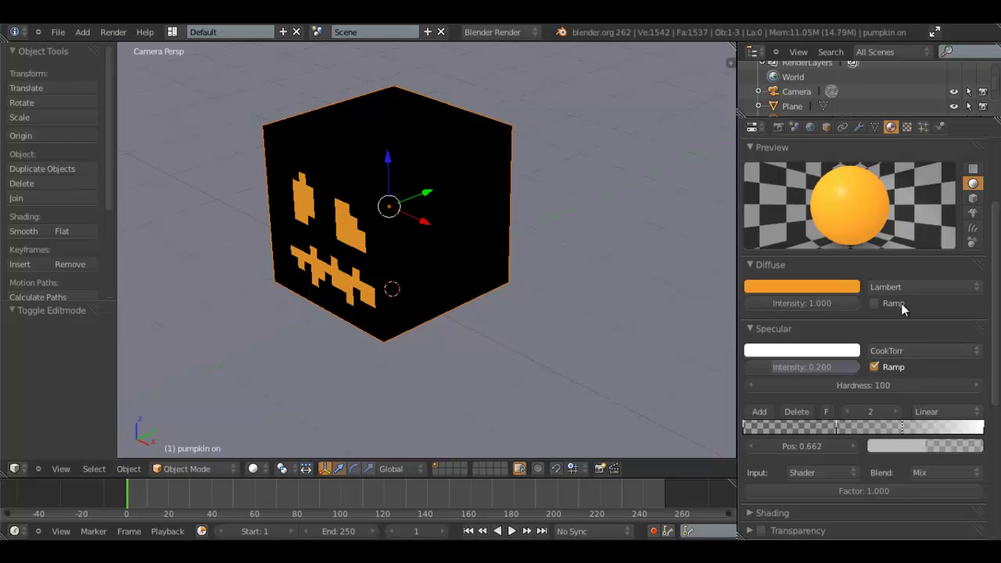
# Color the ramp stop at 0.662 golden yellow, about R 0.650, G 0.517, B 0.141, with alpha 1.0
pyautogui.click(909, 447)
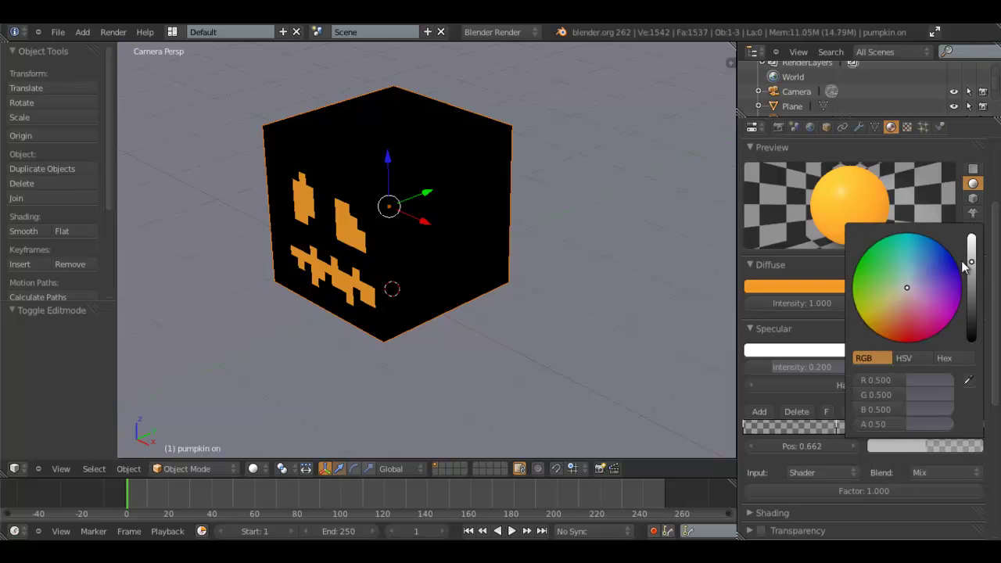
pyautogui.moveTo(891, 305); pyautogui.dragTo(877, 317)
pyautogui.moveTo(907, 424); pyautogui.dragTo(952, 423)
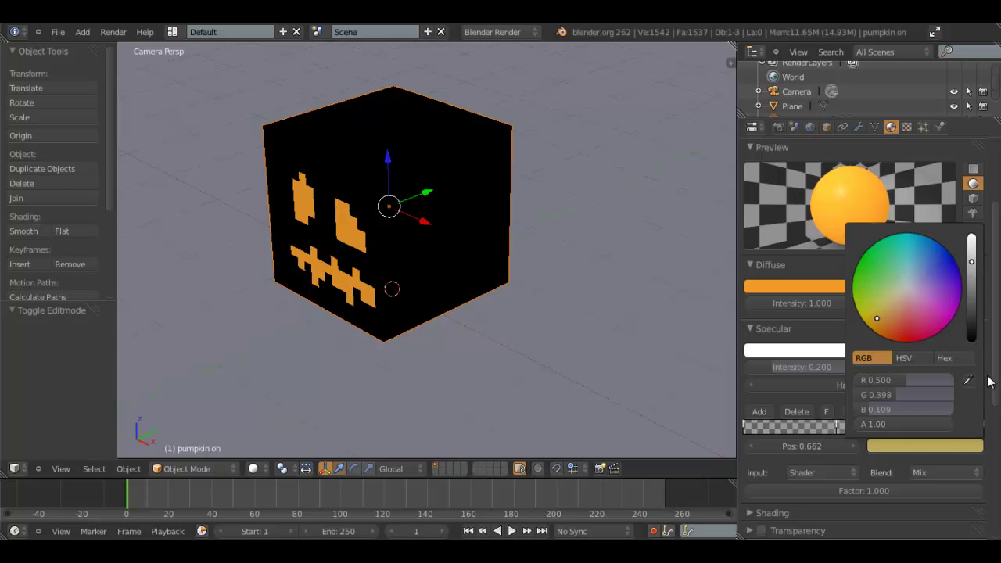
pyautogui.moveTo(971, 261); pyautogui.dragTo(973, 254)
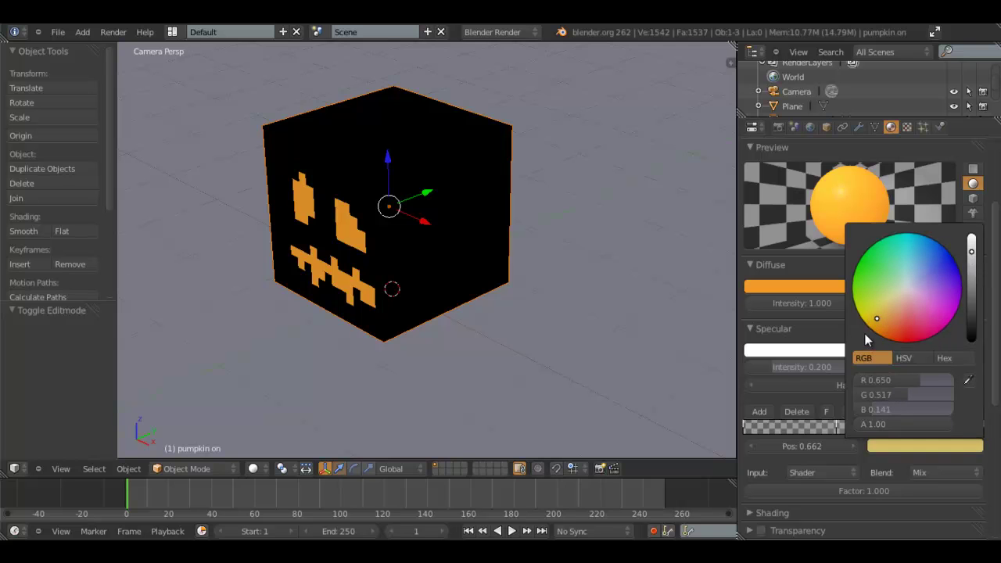
pyautogui.click(812, 328)
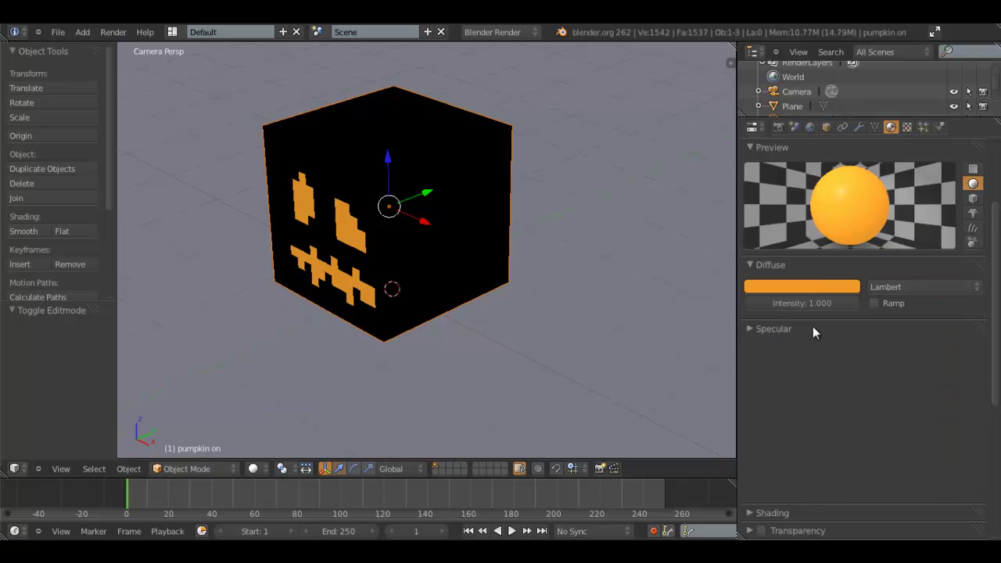
pyautogui.click(829, 335)
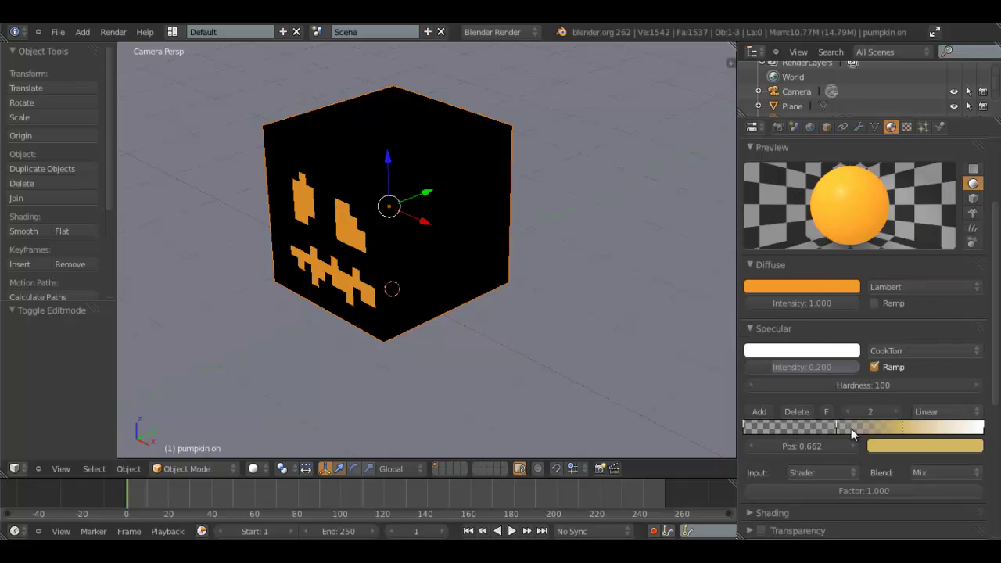
# Color ramp stop 1 red-orange, about R 0.604, G 0.166, B 0.041, with alpha 1.0, and move it to about position 0.284
pyautogui.click(825, 427)
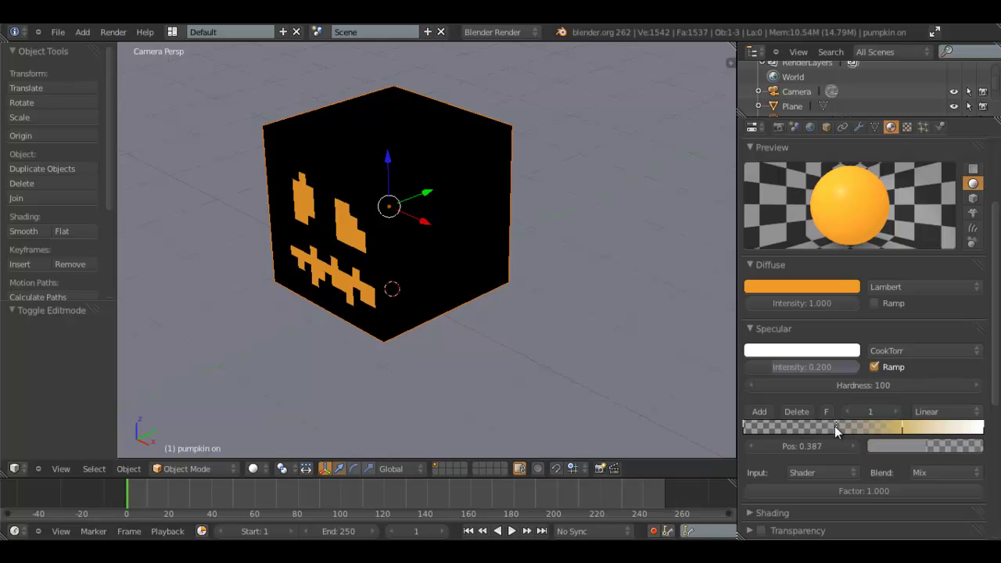
pyautogui.click(884, 443)
pyautogui.moveTo(970, 283); pyautogui.dragTo(973, 254)
pyautogui.moveTo(892, 313); pyautogui.dragTo(895, 337)
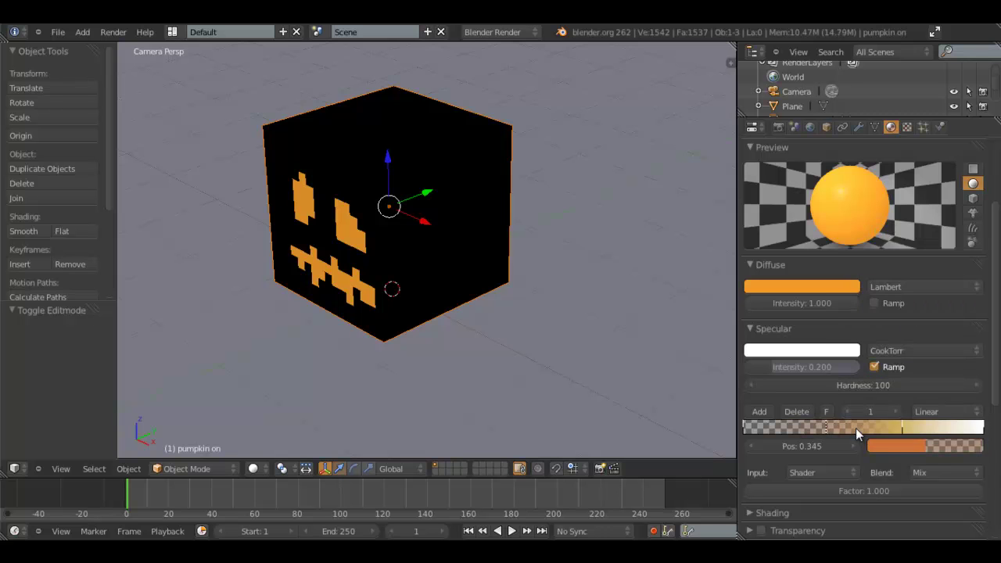
pyautogui.click(884, 443)
pyautogui.moveTo(888, 422); pyautogui.dragTo(953, 424)
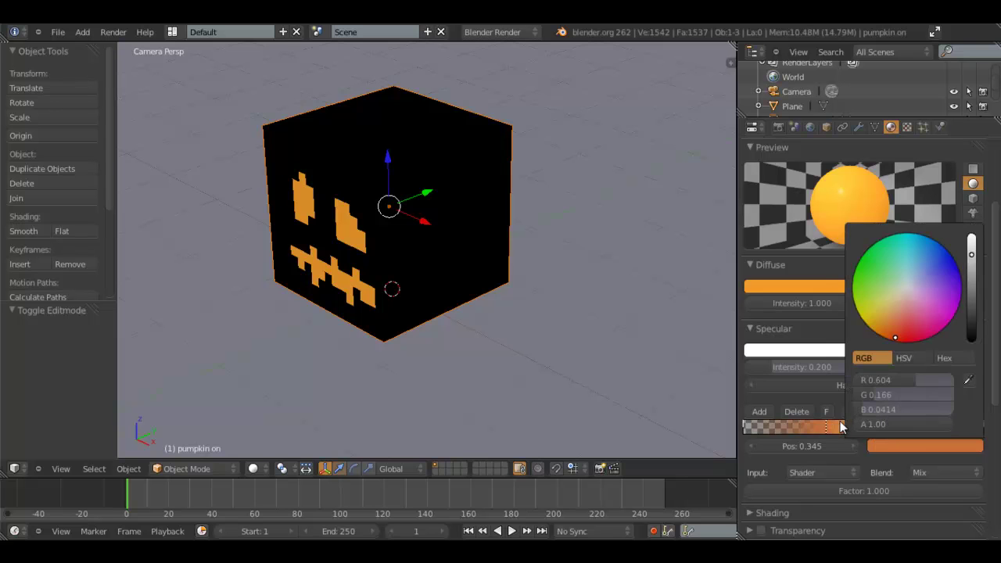
pyautogui.moveTo(810, 425); pyautogui.dragTo(796, 424)
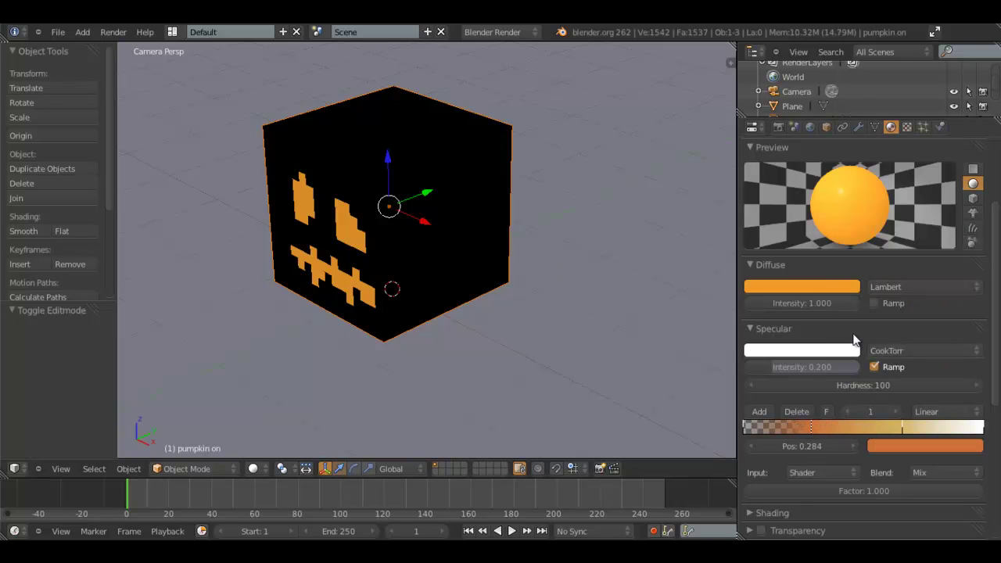
# Render the camera view again to inspect the pumpkin with the specular ramp applied
pyautogui.scroll(-2, 483, 281)
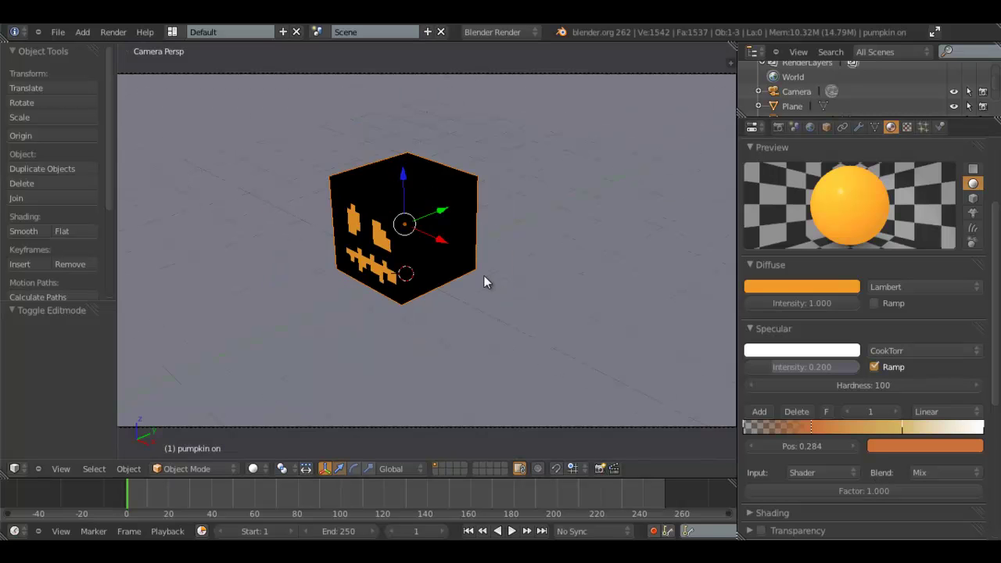
pyautogui.scroll(-2, 481, 277)
pyautogui.press('KP_0')
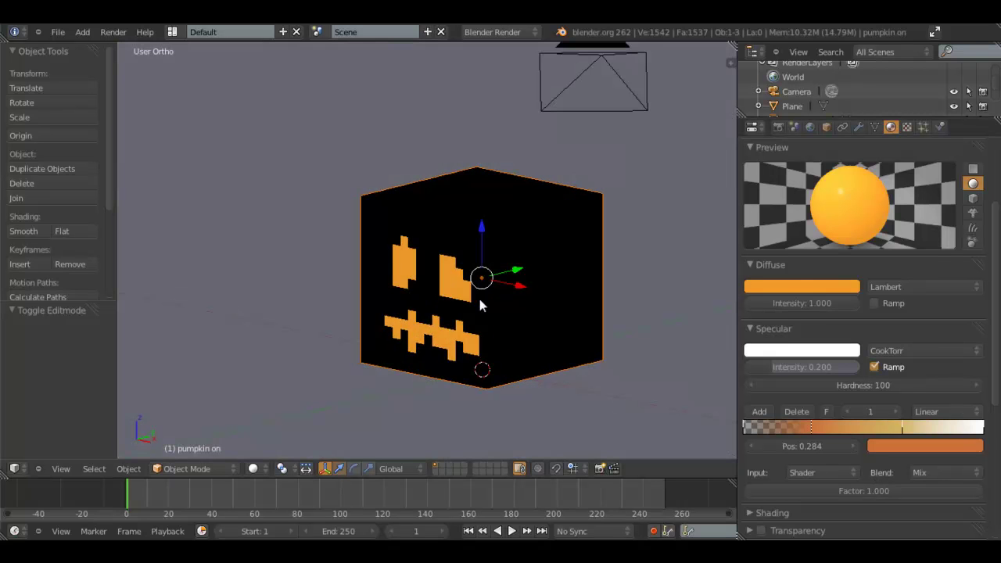
pyautogui.press('KP_0')
pyautogui.press('F12')
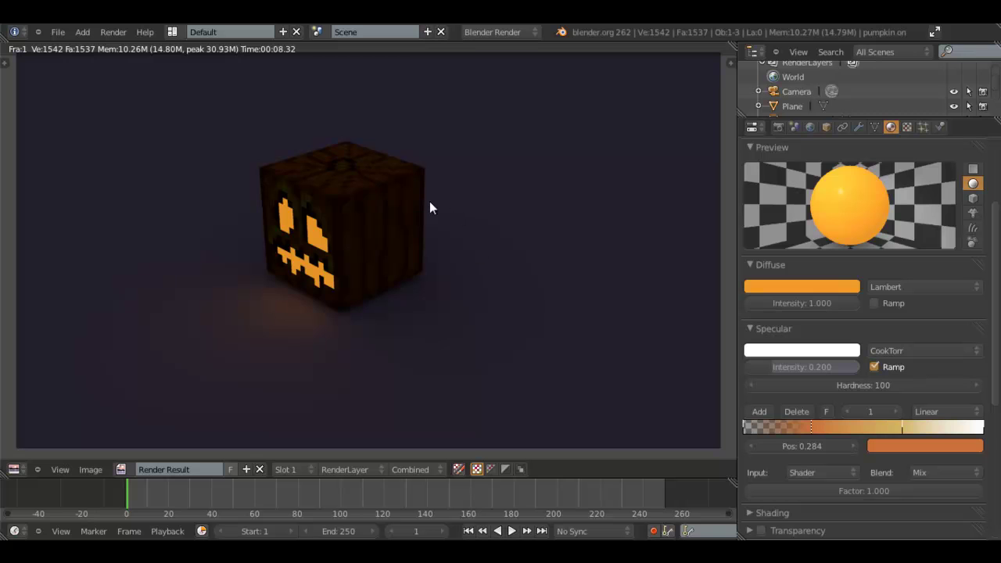
pyautogui.moveTo(354, 234)
pyautogui.mouseDown(button='middle')
pyautogui.moveTo(365, 237)
pyautogui.moveTo(348, 227)
pyautogui.moveTo(344, 237)
pyautogui.mouseUp(button='middle')
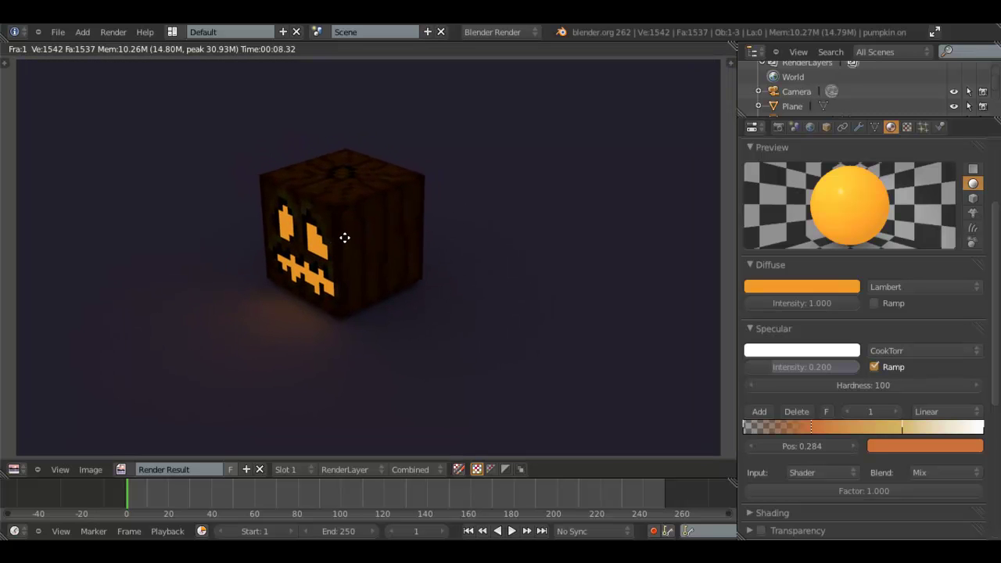